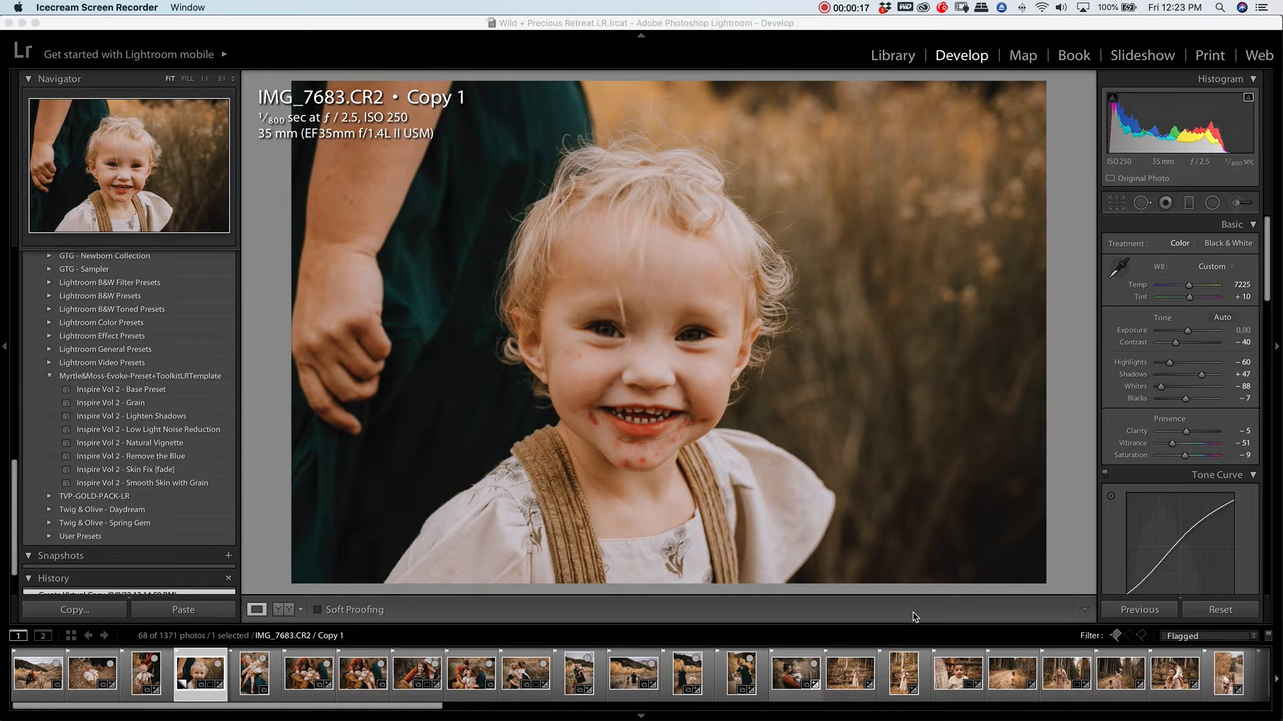
Open the virtual copy of IMG_7683.CR2 from Lightroom in Photoshop CS6 for editing.
click(915, 616)
click(915, 616)
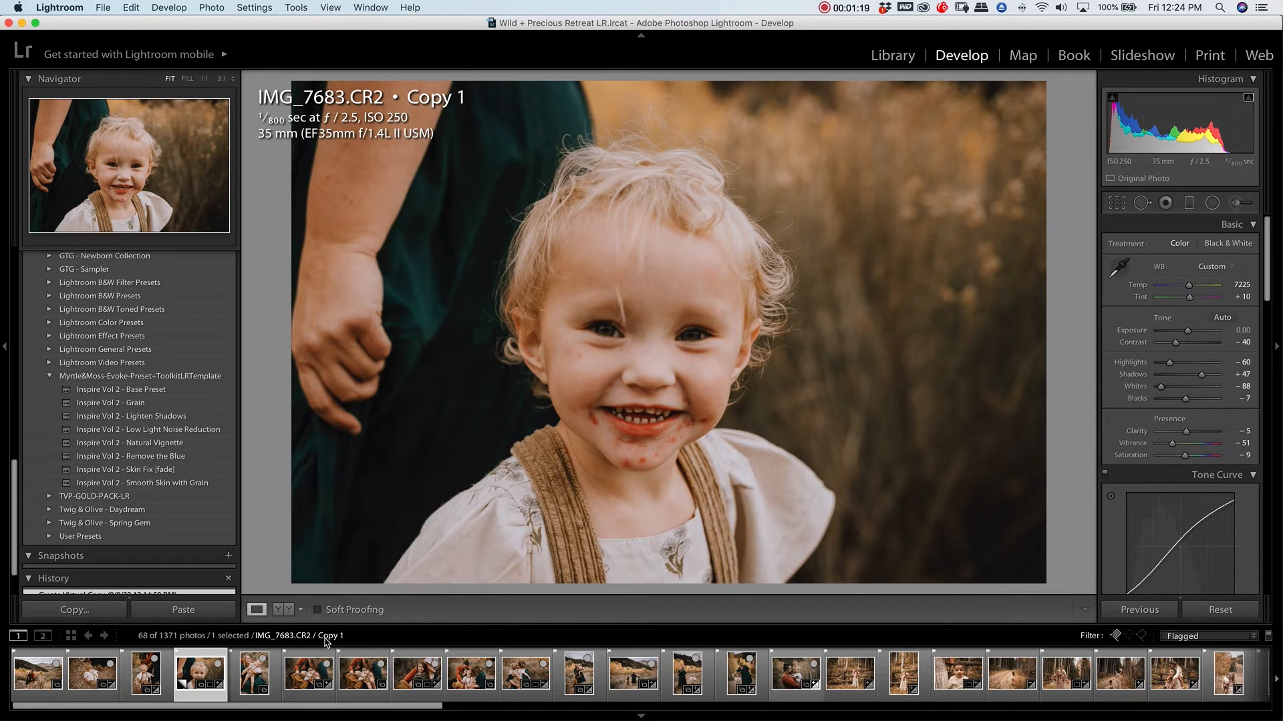
right_click(203, 699)
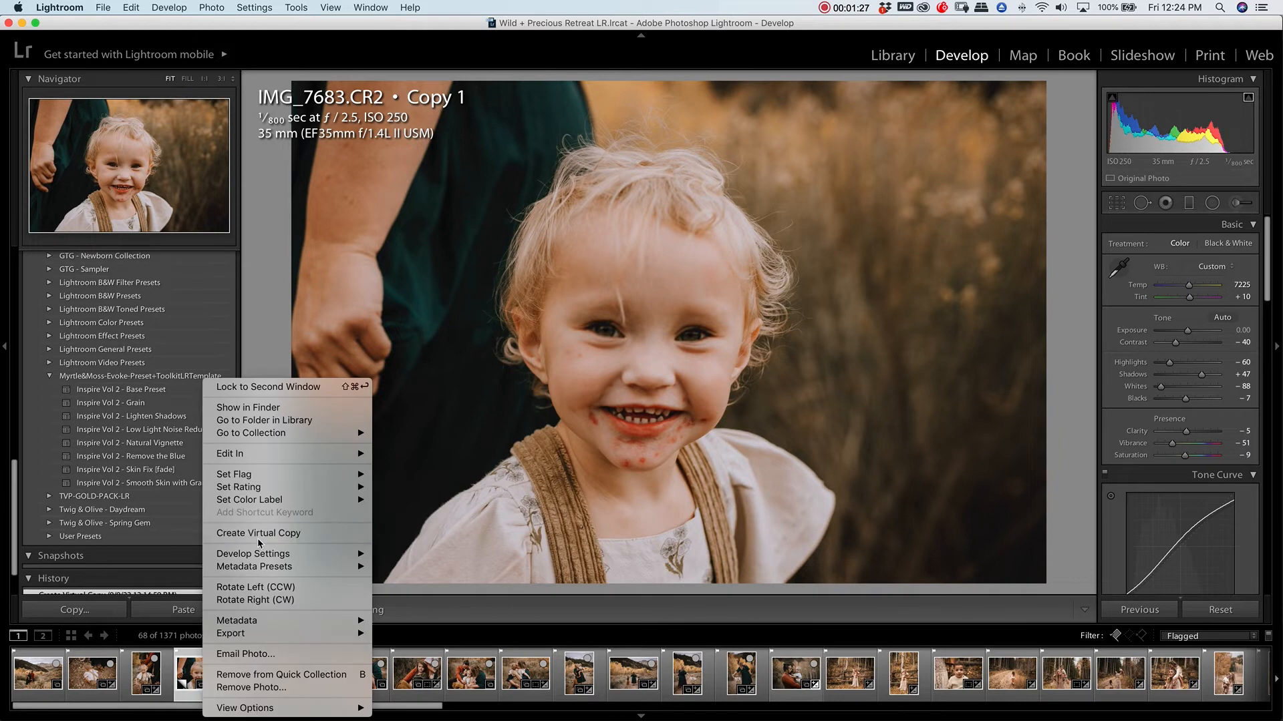
click(387, 457)
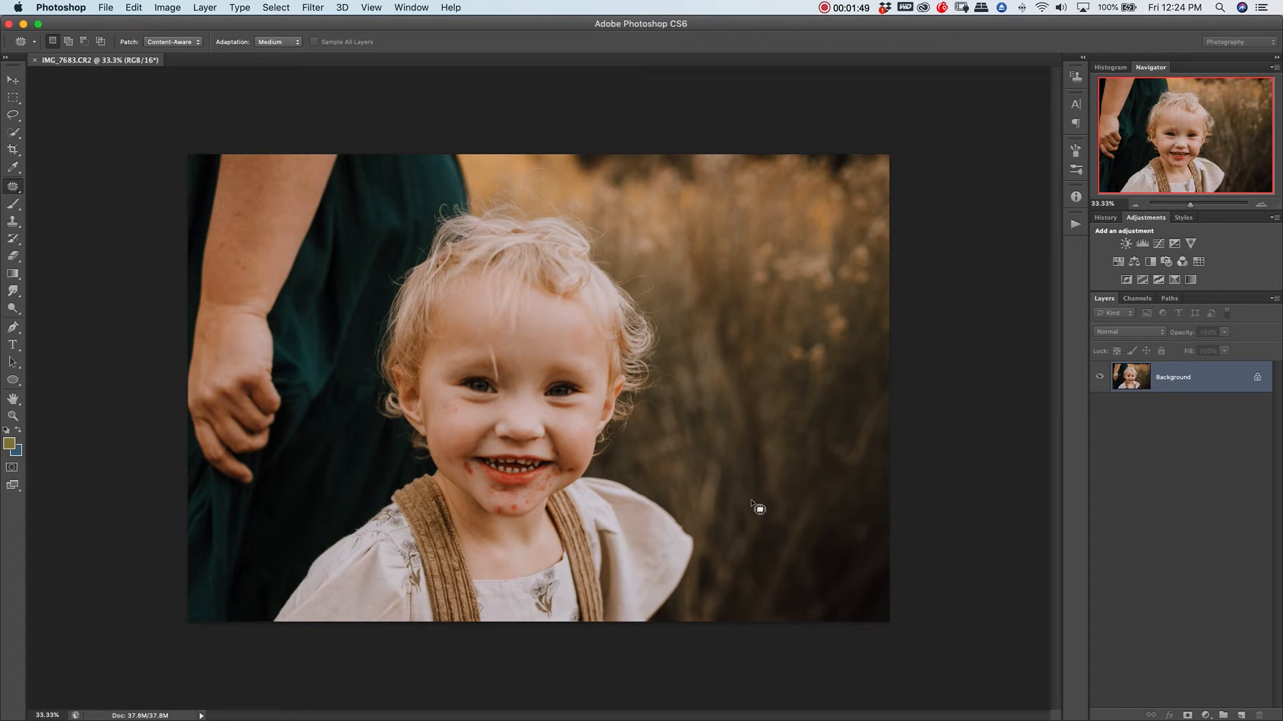
Duplicate the Background layer.
click(15, 189)
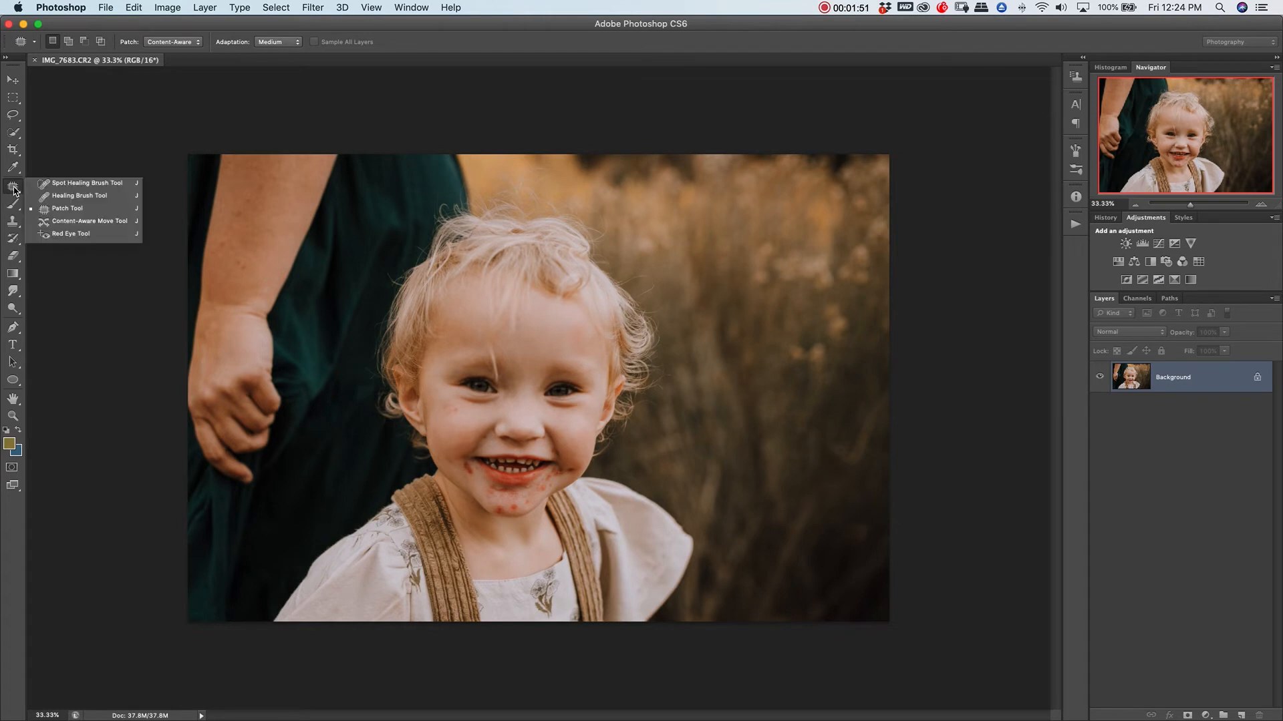
click(1017, 306)
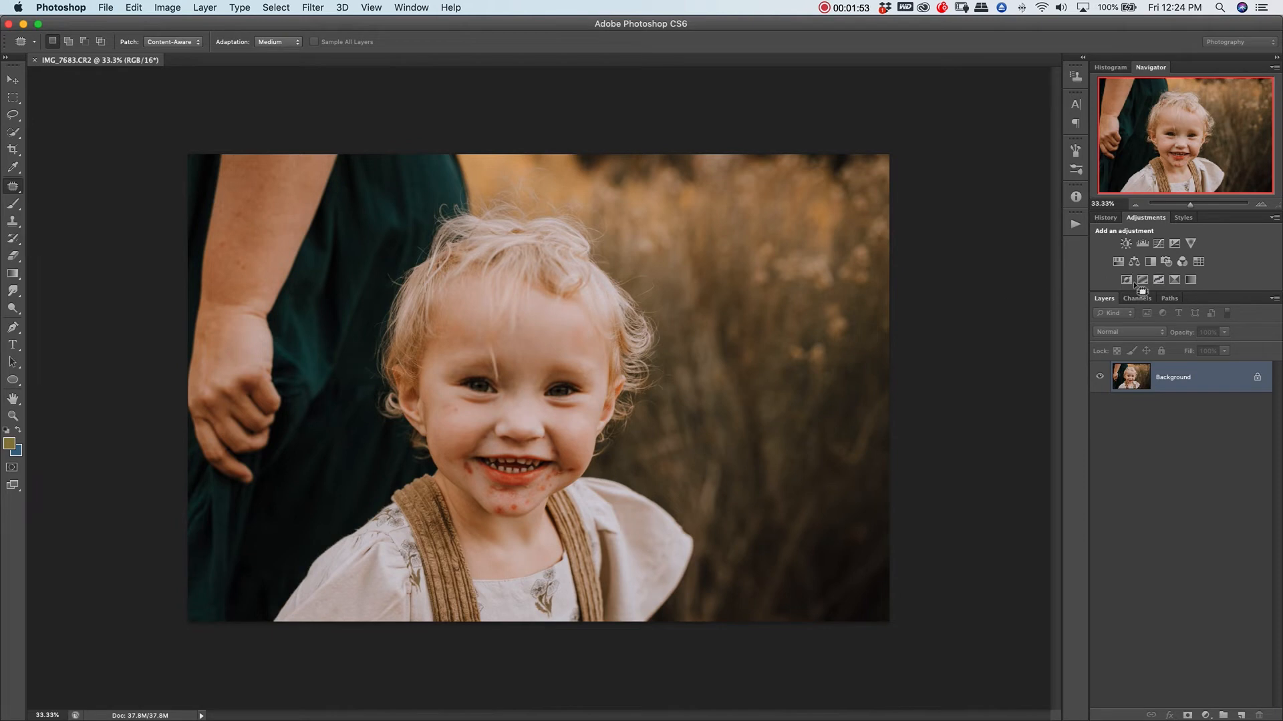
drag(1216, 387, 1241, 715)
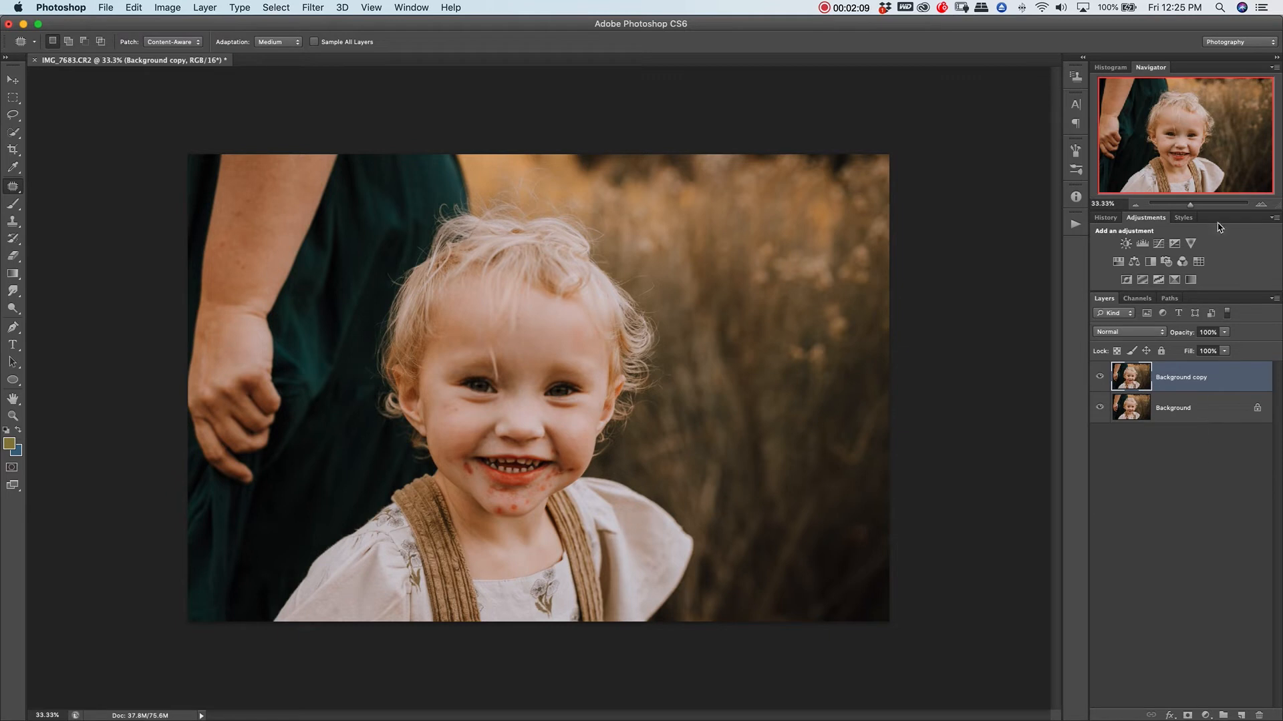
Patch the red blemishes beside the mouth and across the chin with clean skin, using the Patch tool set to Content-Aware.
drag(1193, 207, 1197, 205)
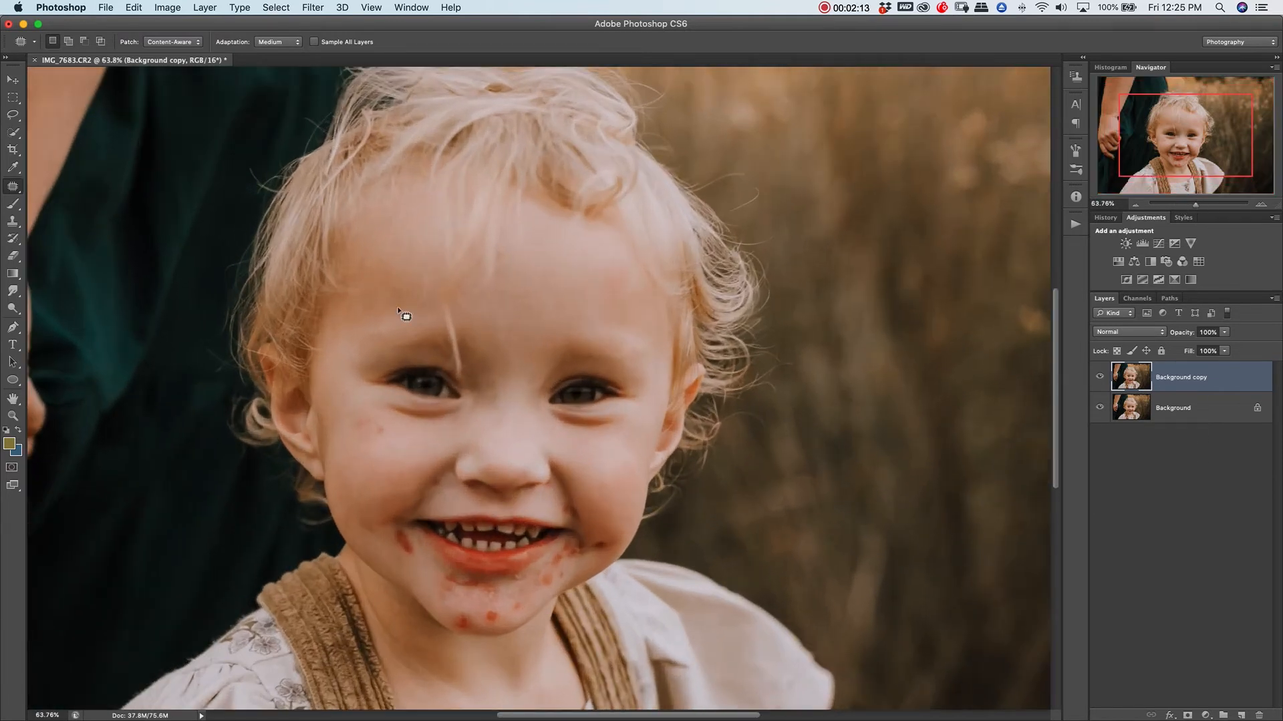
mouse_move(414, 548)
mouse_down()
mouse_move(399, 528)
mouse_move(402, 556)
mouse_move(415, 537)
mouse_move(422, 557)
mouse_up()
mouse_move(468, 617)
mouse_down()
mouse_move(491, 610)
mouse_move(485, 631)
mouse_move(476, 622)
mouse_move(527, 604)
mouse_move(553, 573)
mouse_move(541, 594)
mouse_up()
mouse_move(565, 573)
mouse_down()
mouse_move(561, 556)
mouse_move(580, 539)
mouse_move(583, 555)
mouse_move(567, 542)
mouse_move(569, 563)
mouse_move(577, 549)
mouse_up()
key(super+d)
key(super+d)
key(super+d)
key(super+d)
mouse_move(486, 587)
mouse_down()
mouse_move(467, 597)
mouse_move(447, 581)
mouse_move(465, 582)
mouse_up()
key(super+d)
mouse_move(456, 586)
mouse_down()
mouse_move(464, 597)
mouse_move(522, 583)
mouse_up()
key(super+d)
key(super+d)
click(527, 579)
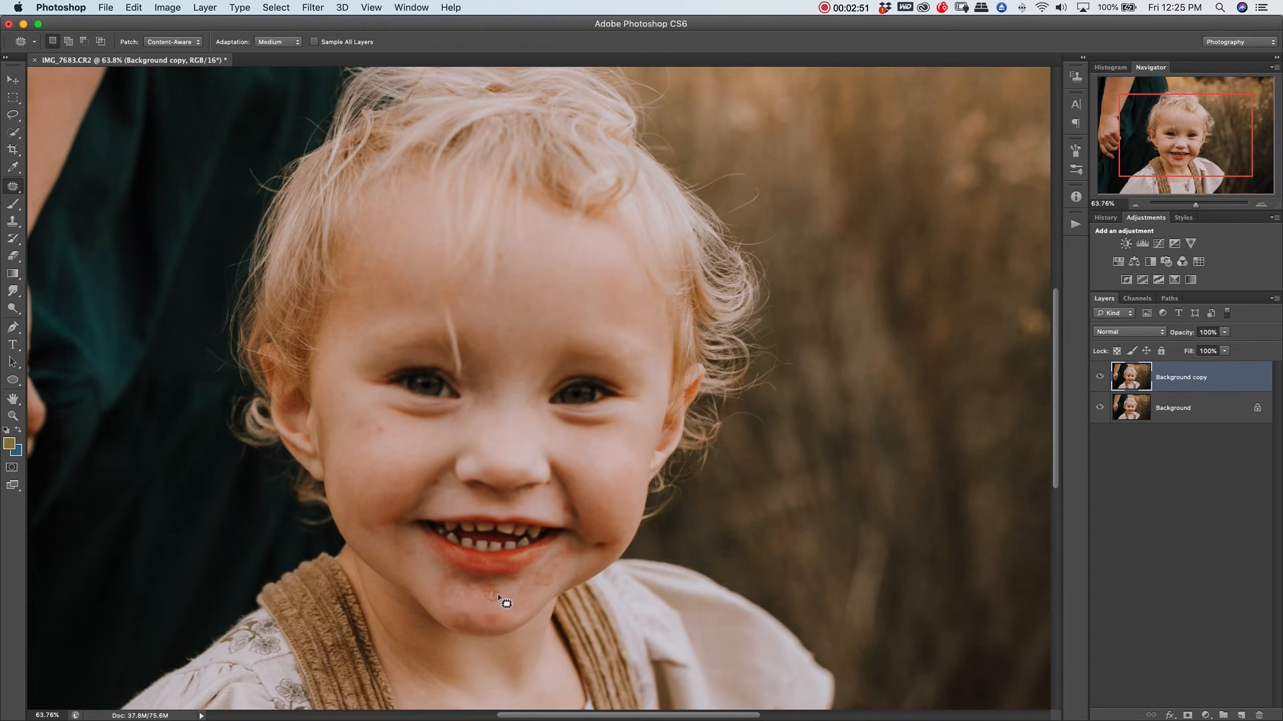
Patch the remaining red marks on the chin, the cheeks and around the corners of the mouth.
mouse_move(515, 602)
mouse_down()
mouse_move(527, 579)
mouse_move(488, 585)
mouse_up()
mouse_move(491, 588)
mouse_down()
mouse_move(521, 587)
mouse_move(519, 576)
mouse_up()
mouse_move(567, 506)
mouse_down()
mouse_move(569, 518)
mouse_move(552, 517)
mouse_up()
drag(380, 427, 388, 434)
click(404, 518)
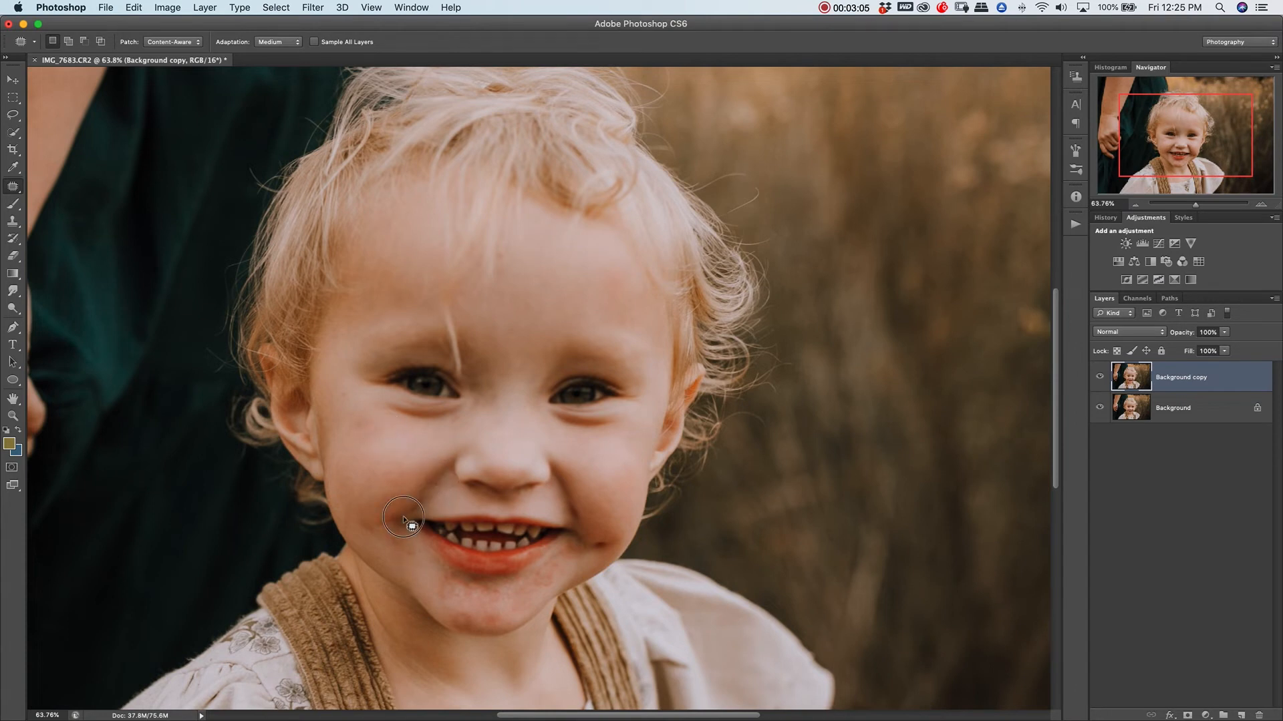
click(407, 557)
click(470, 614)
click(485, 624)
Patch out the stray hair strand hanging between the eyebrows, stepping back the last two patch operations.
mouse_move(458, 332)
mouse_down()
mouse_move(440, 304)
mouse_move(471, 320)
mouse_move(452, 324)
mouse_move(475, 346)
mouse_move(453, 341)
mouse_up()
mouse_move(450, 343)
mouse_down()
mouse_move(470, 358)
mouse_move(459, 333)
mouse_move(467, 367)
mouse_move(456, 374)
mouse_move(469, 379)
mouse_move(459, 349)
mouse_move(466, 355)
mouse_move(440, 345)
mouse_move(468, 351)
mouse_up()
click(445, 334)
click(443, 339)
click(432, 337)
key(super+alt+z)
key(super+alt+z)
Flatten the retouched Background copy and the Background layer into one image.
click(1171, 409)
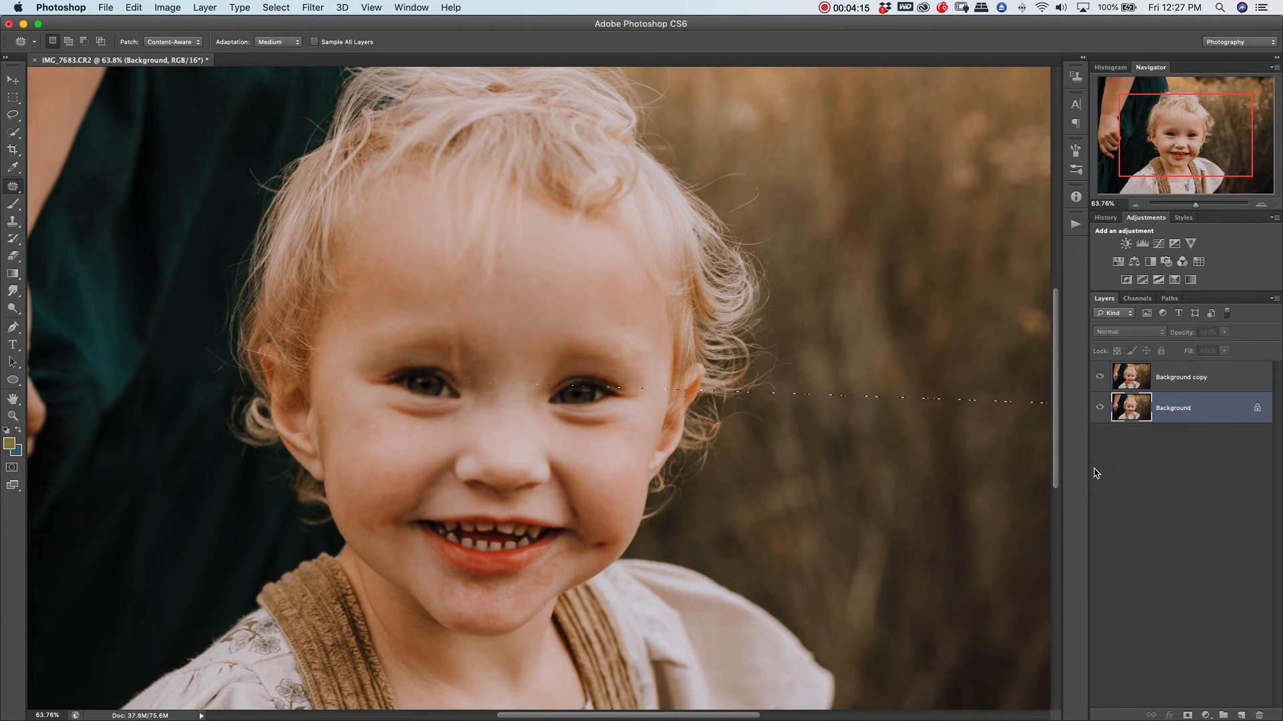
right_click(1171, 410)
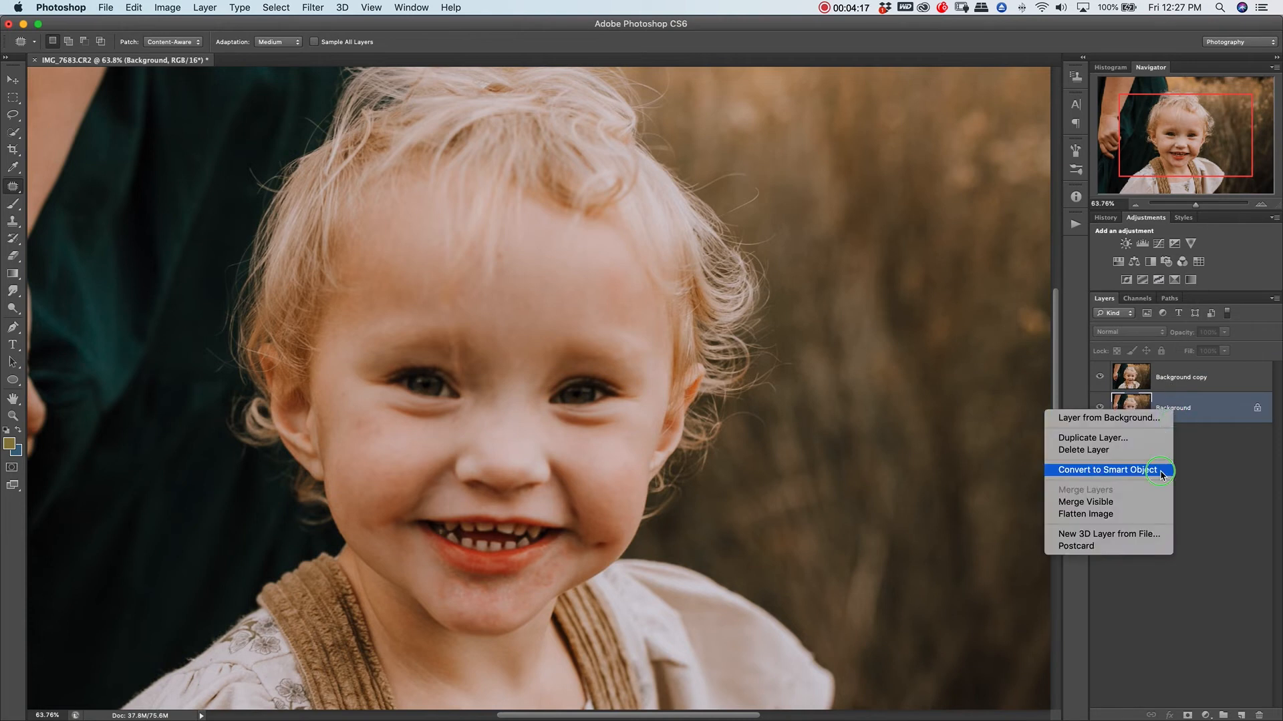
click(1155, 519)
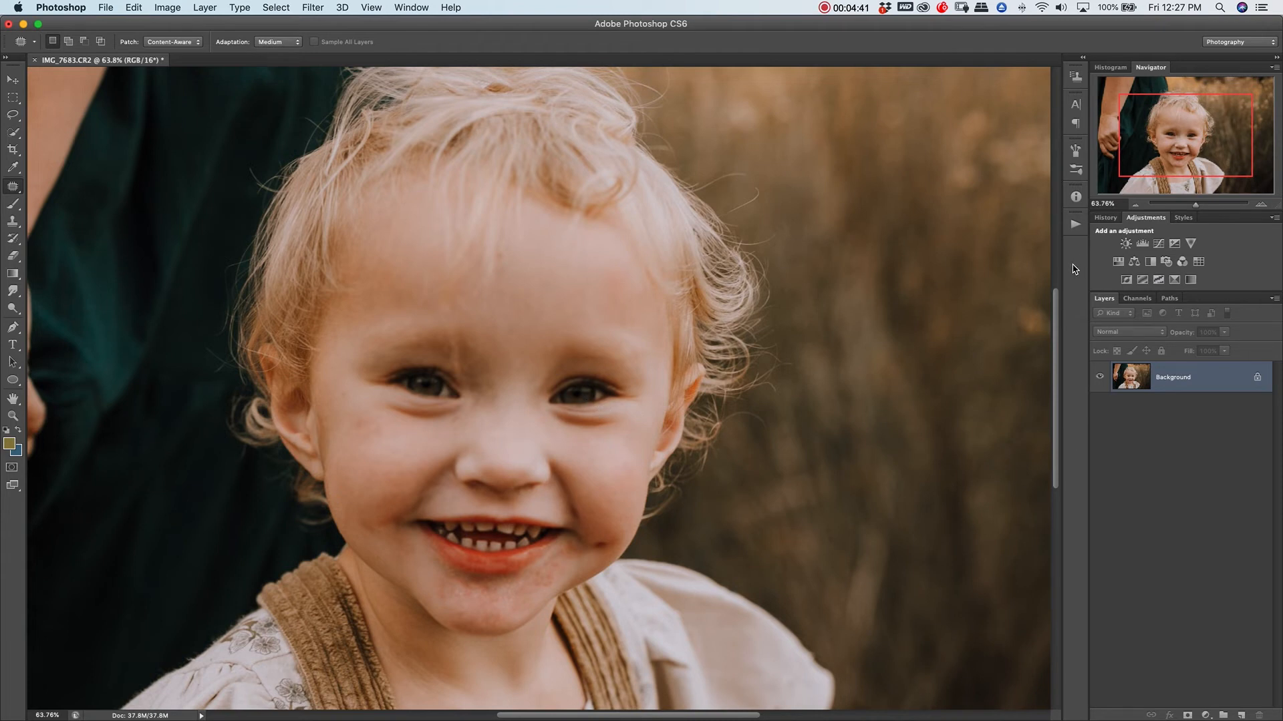
Run the Newborn Perfect Skin Base action and paint its mask over the blemishes on the chin and beside the mouth.
click(1076, 227)
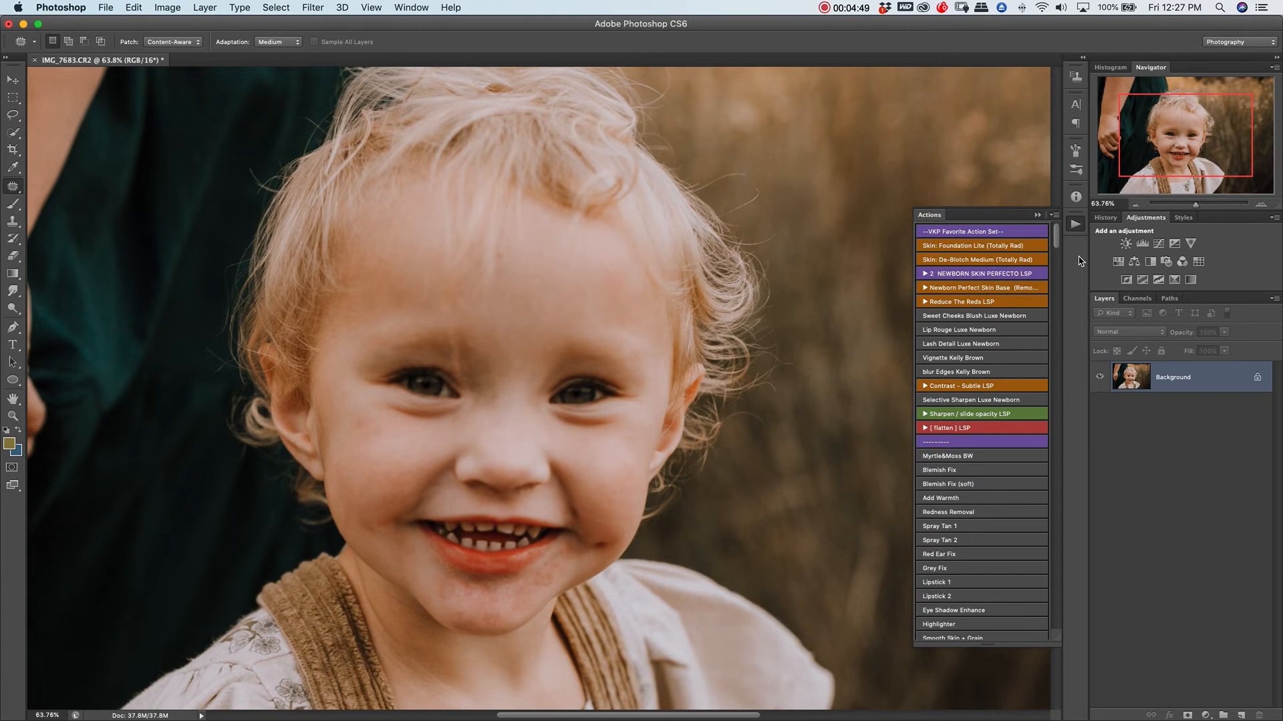
click(1014, 292)
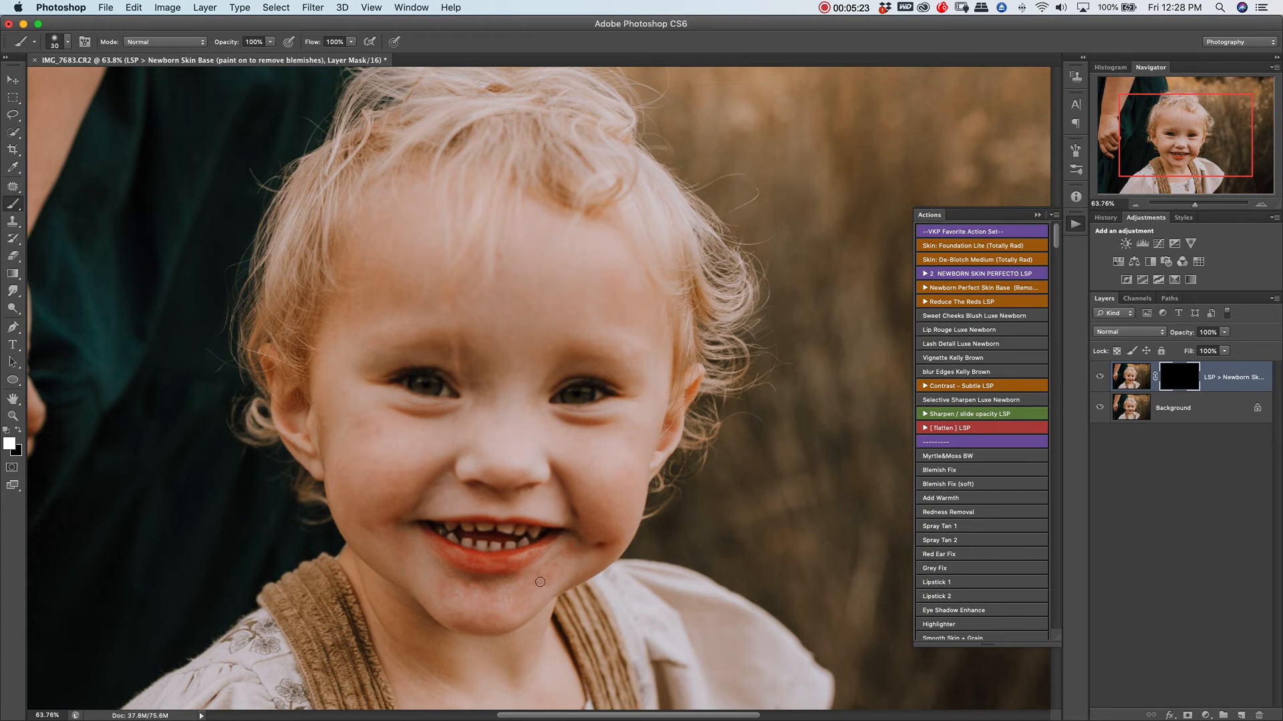
mouse_move(539, 583)
mouse_down()
mouse_move(571, 544)
mouse_move(567, 557)
mouse_up()
mouse_move(492, 598)
mouse_down()
mouse_move(450, 578)
mouse_move(490, 576)
mouse_move(483, 588)
mouse_move(498, 617)
mouse_move(482, 618)
mouse_move(526, 597)
mouse_move(519, 580)
mouse_move(441, 602)
mouse_move(441, 587)
mouse_move(456, 594)
mouse_move(457, 623)
mouse_move(484, 623)
mouse_move(481, 597)
mouse_up()
drag(411, 544, 397, 532)
click(398, 557)
Paint the skin base effect over the cheek, beside the nose, between the eyebrows and on the chin.
click(376, 463)
drag(405, 471, 412, 477)
click(364, 451)
click(357, 481)
mouse_move(537, 495)
mouse_down()
mouse_move(527, 497)
mouse_move(533, 489)
mouse_up()
click(442, 482)
mouse_move(454, 356)
mouse_down()
mouse_move(459, 371)
mouse_move(454, 346)
mouse_up()
mouse_move(477, 591)
mouse_down()
mouse_move(439, 567)
mouse_move(504, 594)
mouse_move(506, 584)
mouse_move(504, 600)
mouse_up()
drag(494, 617, 497, 620)
Flatten the image with the [ flatten ] LSP action and run the Skin: Foundation Lite (Totally Rad) action.
click(1173, 409)
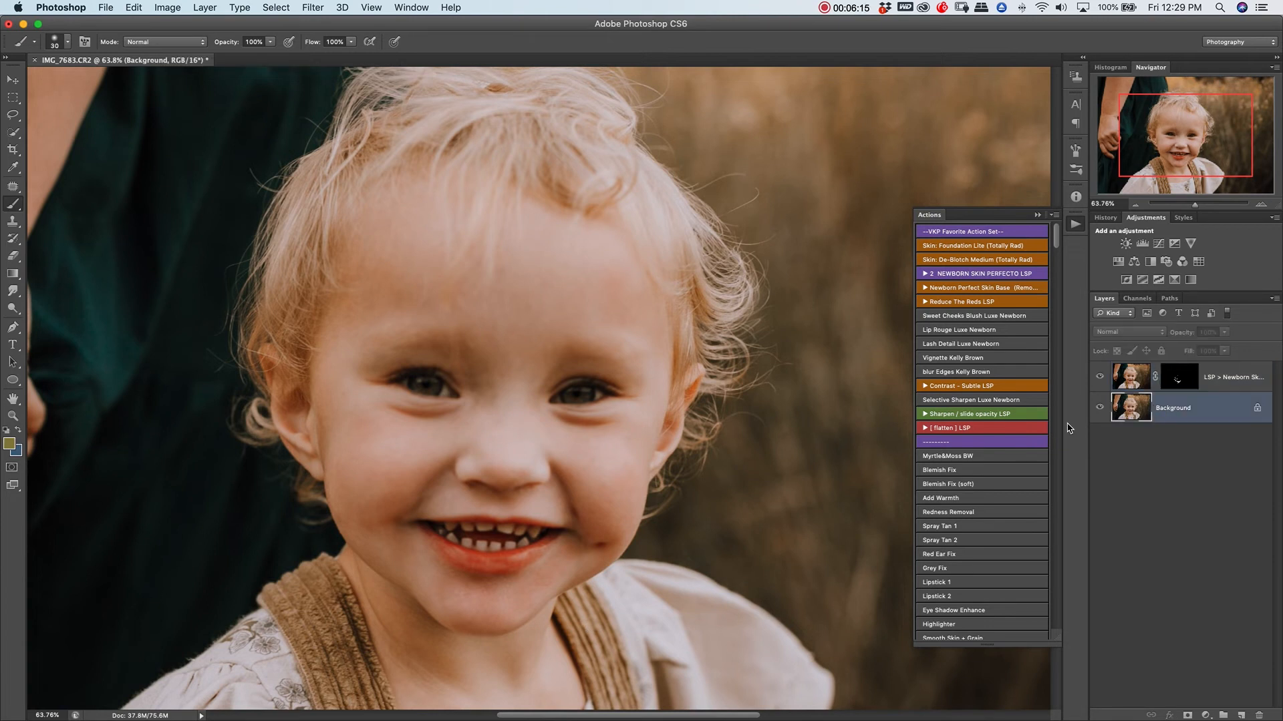
click(1033, 433)
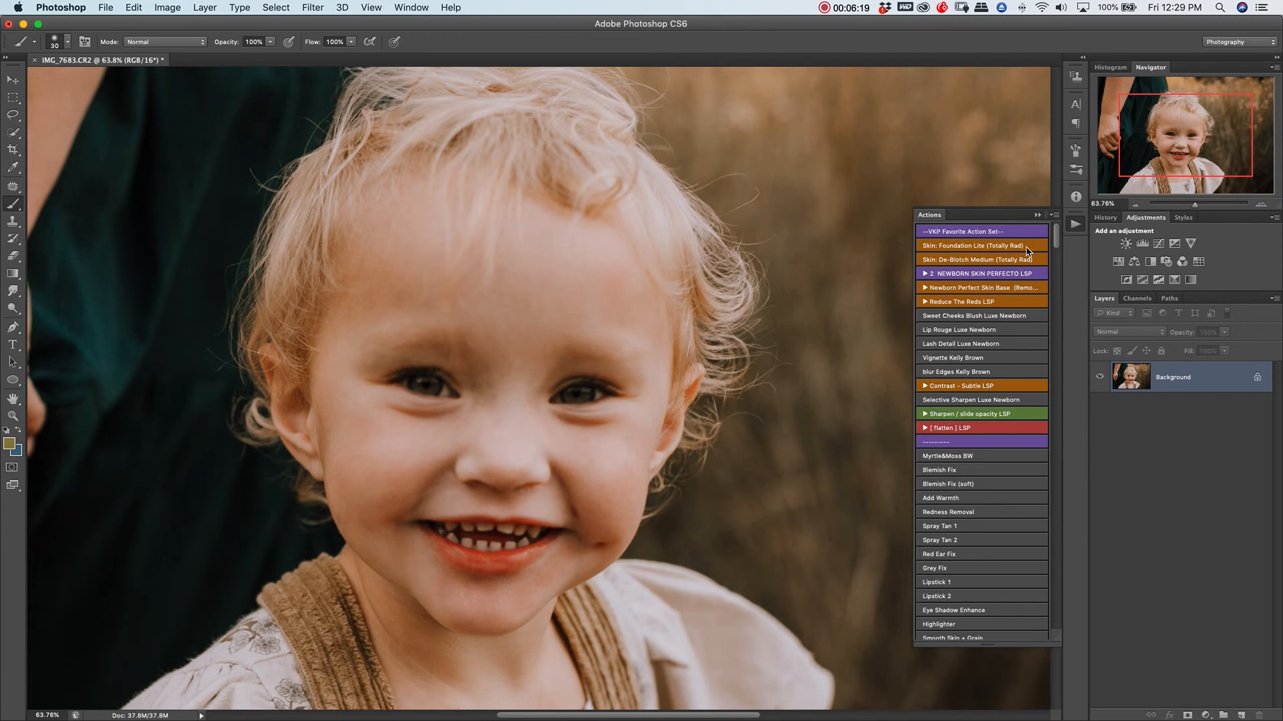
click(1027, 247)
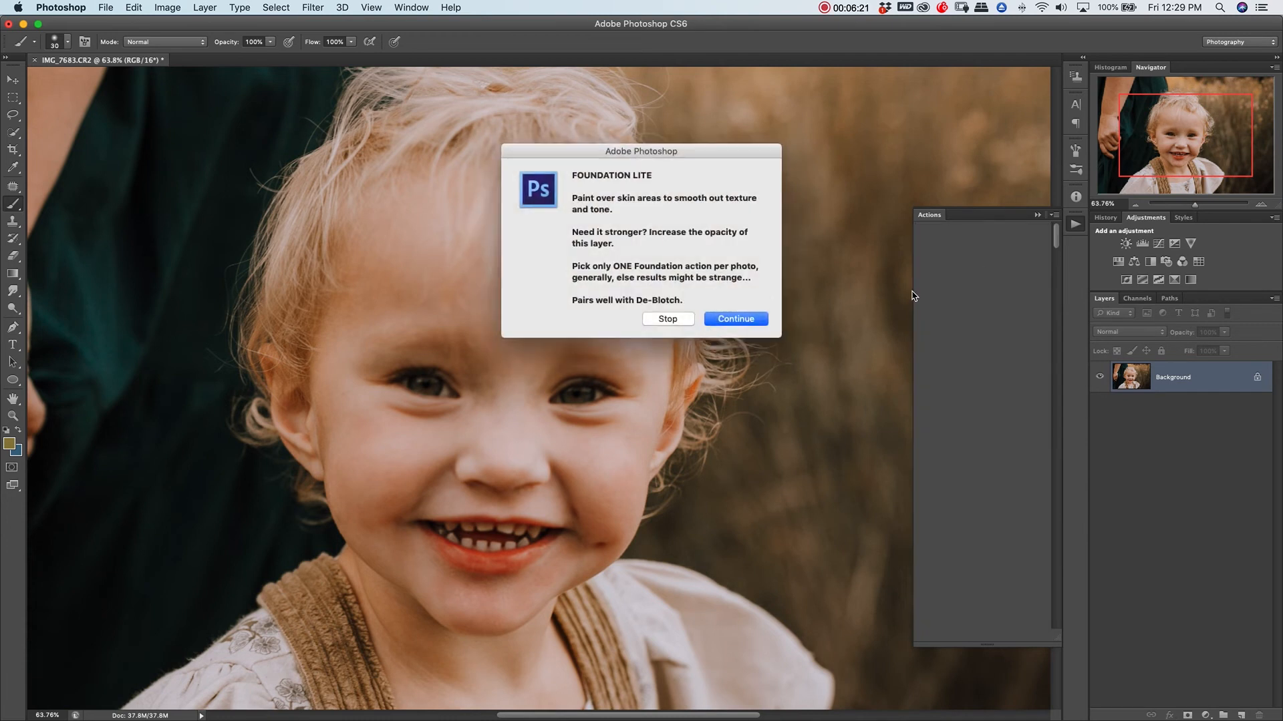
click(736, 319)
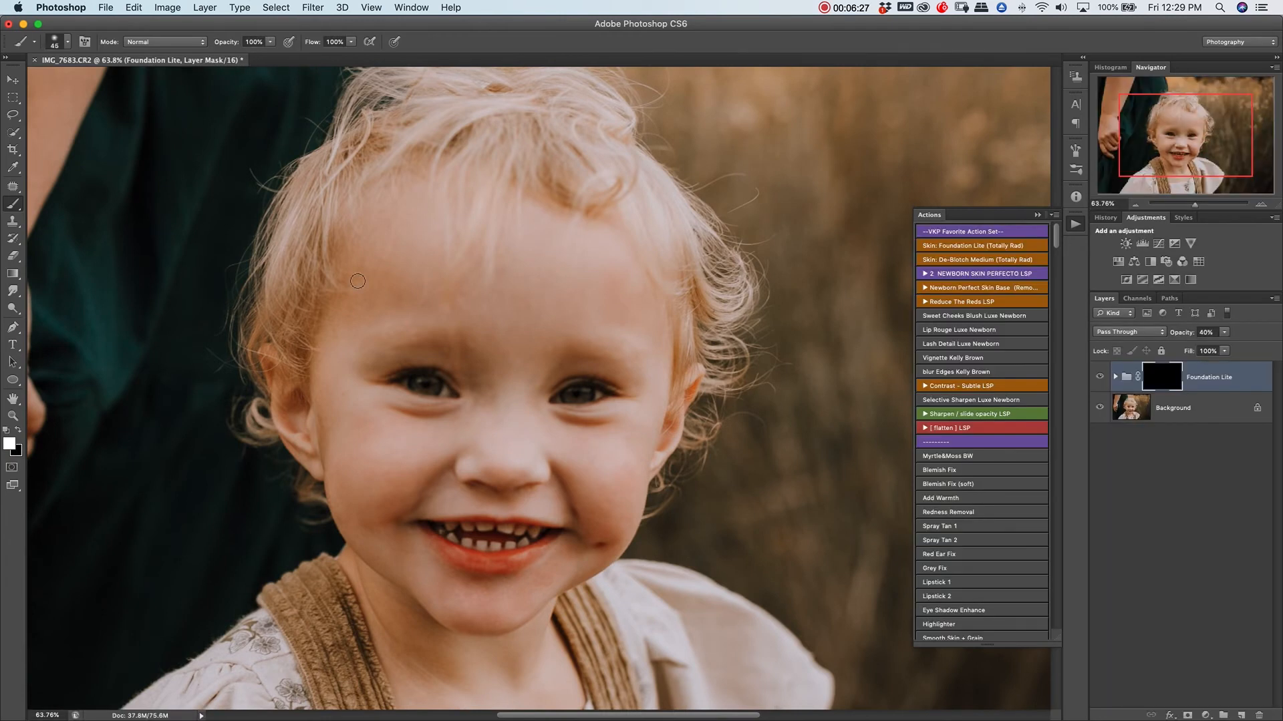
Enlarge the brush and paint the Foundation Lite mask over the broad skin areas of the face.
key(bracketright)
key(bracketright)
key(bracketright)
key(bracketright)
key(bracketright)
key(bracketright)
key(bracketright)
key(bracketright)
key(bracketright)
mouse_move(336, 435)
mouse_down()
mouse_move(414, 432)
mouse_move(389, 477)
mouse_move(424, 431)
mouse_move(501, 400)
mouse_move(510, 324)
mouse_move(547, 281)
mouse_move(592, 260)
mouse_move(616, 306)
mouse_move(615, 288)
mouse_move(509, 337)
mouse_move(515, 432)
mouse_move(590, 461)
mouse_move(608, 487)
mouse_move(670, 390)
mouse_move(605, 446)
mouse_move(566, 439)
mouse_move(612, 434)
mouse_move(614, 504)
mouse_move(563, 480)
mouse_move(574, 550)
mouse_move(608, 556)
mouse_move(530, 572)
mouse_move(510, 592)
mouse_move(463, 585)
mouse_move(414, 544)
mouse_move(467, 601)
mouse_move(507, 604)
mouse_move(575, 568)
mouse_move(439, 578)
mouse_move(366, 539)
mouse_up()
Reduce the brush size and paint the Foundation Lite mask over the nose area and the ear.
key(bracketleft)
key(bracketleft)
key(bracketleft)
key(bracketleft)
key(bracketleft)
key(bracketleft)
key(bracketleft)
key(bracketleft)
mouse_move(464, 491)
mouse_down()
mouse_move(550, 490)
mouse_move(565, 516)
mouse_move(520, 504)
mouse_move(427, 511)
mouse_move(568, 519)
mouse_move(504, 473)
mouse_move(478, 430)
mouse_move(496, 391)
mouse_move(540, 463)
mouse_move(510, 469)
mouse_move(521, 411)
mouse_up()
mouse_move(276, 378)
mouse_down()
mouse_move(266, 373)
mouse_move(303, 451)
mouse_move(307, 410)
mouse_move(340, 515)
mouse_up()
Paint the Foundation Lite mask over the neck and upper chest with a slightly larger 80 px brush.
drag(1185, 142, 1186, 158)
key(bracketright)
key(bracketright)
key(bracketright)
mouse_move(354, 436)
mouse_down()
mouse_move(391, 483)
mouse_move(415, 481)
mouse_move(398, 482)
mouse_move(418, 573)
mouse_move(440, 523)
mouse_move(503, 526)
mouse_move(553, 498)
mouse_move(563, 569)
mouse_move(460, 601)
mouse_move(433, 588)
mouse_move(509, 604)
mouse_move(567, 559)
mouse_up()
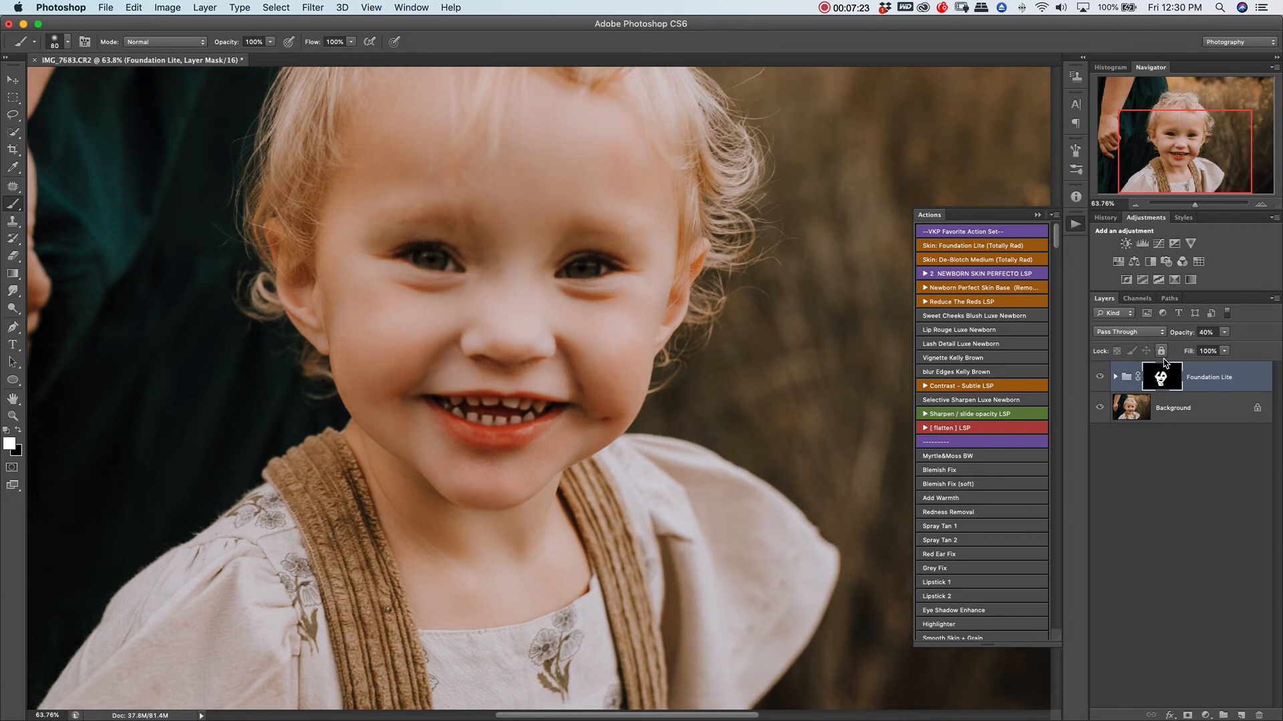
Show the Foundation Lite mask as a red overlay, fill in the missed forehead, ear, jaw and neck areas, and exit the overlay.
alt+shift+click(1169, 374)
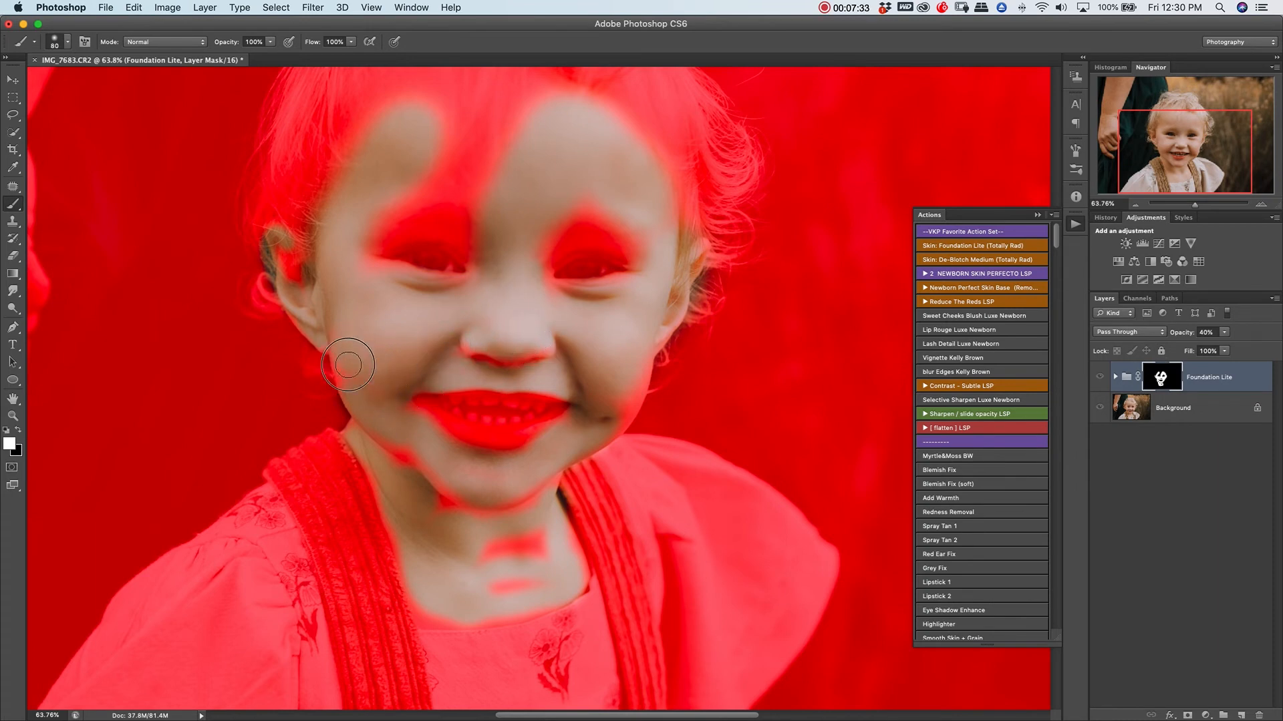
mouse_move(344, 283)
mouse_down()
mouse_move(294, 270)
mouse_move(313, 275)
mouse_up()
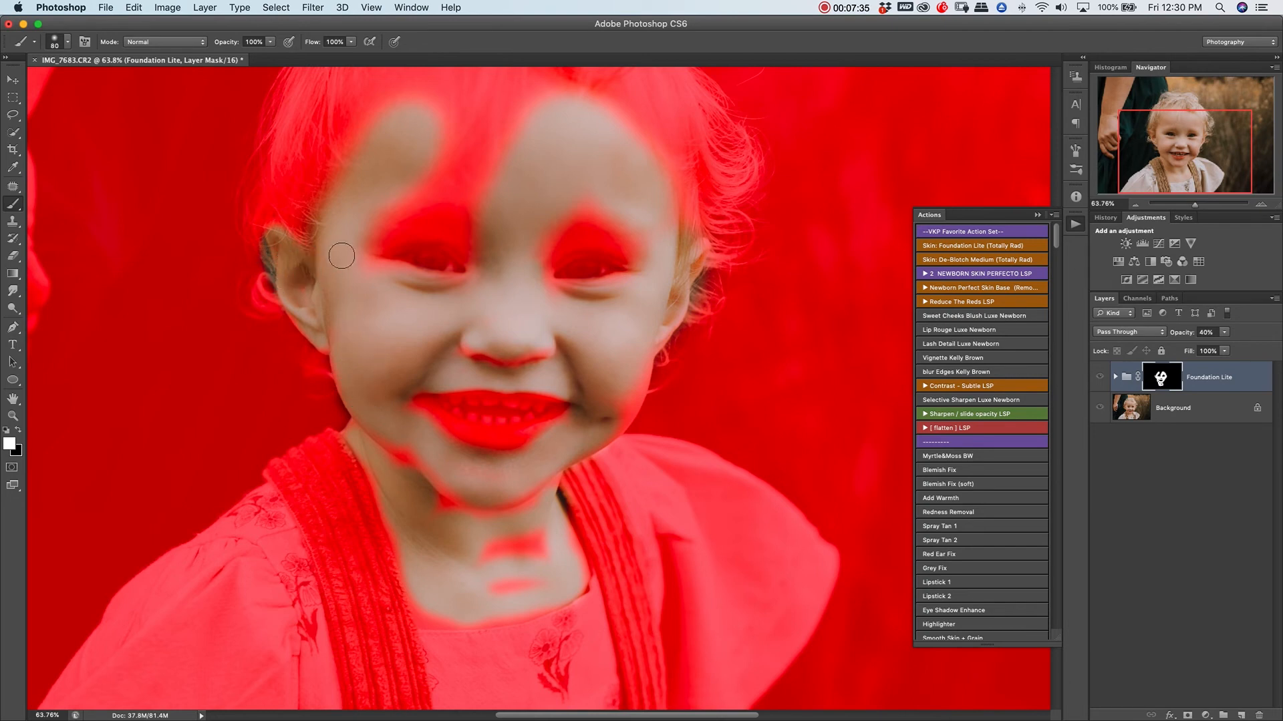
mouse_move(426, 184)
mouse_down()
mouse_move(461, 158)
mouse_move(439, 113)
mouse_move(533, 117)
mouse_move(538, 104)
mouse_move(488, 120)
mouse_move(491, 179)
mouse_move(511, 152)
mouse_move(483, 188)
mouse_move(424, 172)
mouse_move(434, 177)
mouse_move(402, 185)
mouse_move(586, 196)
mouse_move(529, 239)
mouse_up()
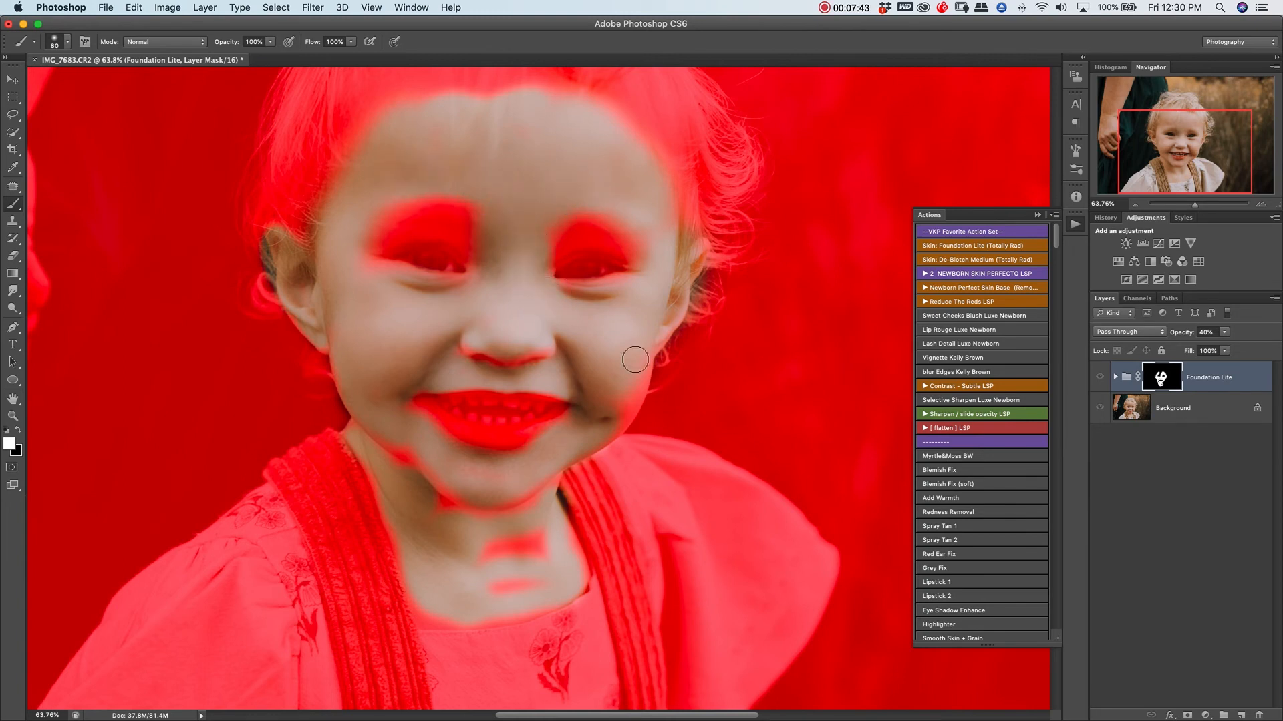
mouse_move(612, 406)
mouse_down()
mouse_move(643, 345)
mouse_move(620, 400)
mouse_move(564, 449)
mouse_up()
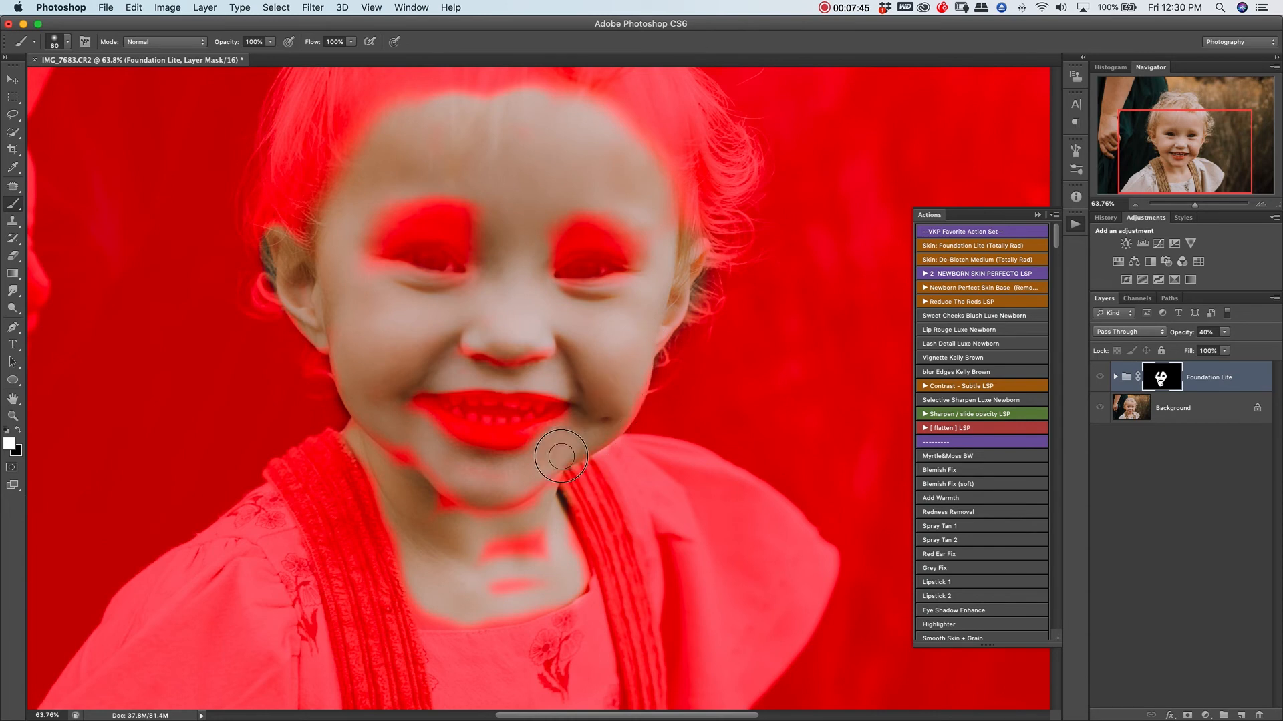
mouse_move(394, 452)
mouse_down()
mouse_move(444, 530)
mouse_move(511, 540)
mouse_move(493, 542)
mouse_move(552, 529)
mouse_move(570, 550)
mouse_move(501, 577)
mouse_up()
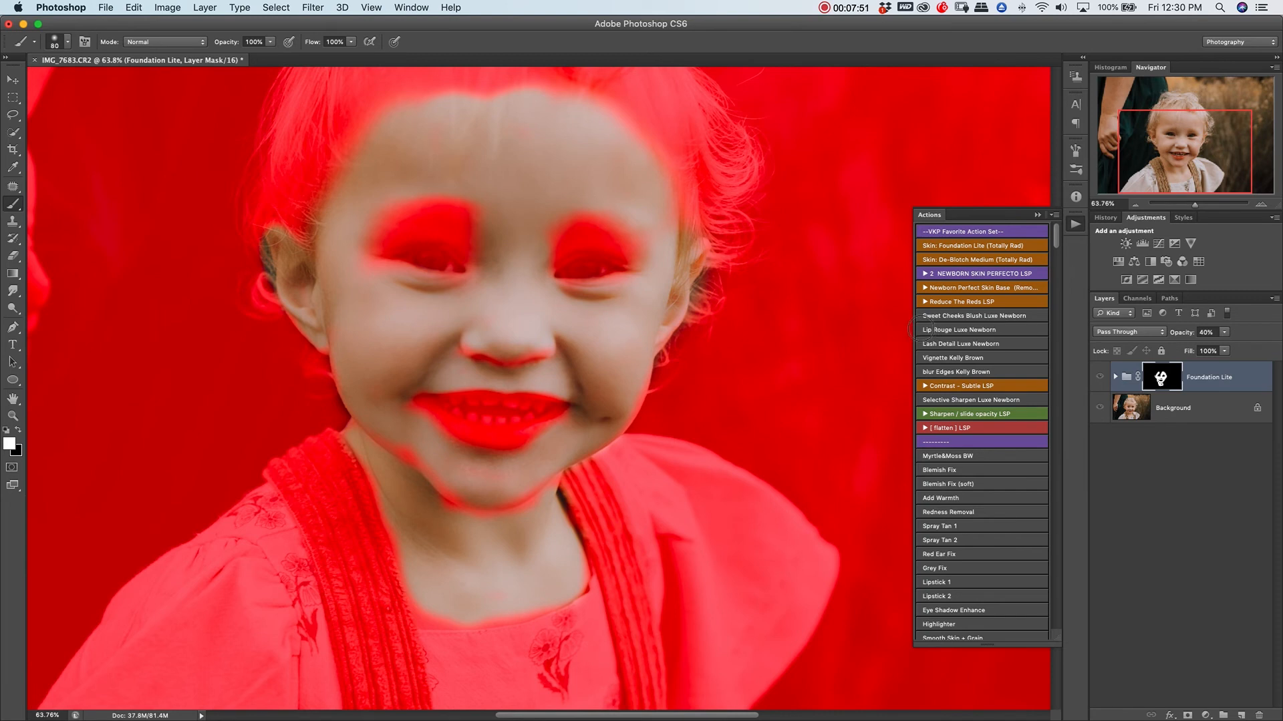
click(1182, 405)
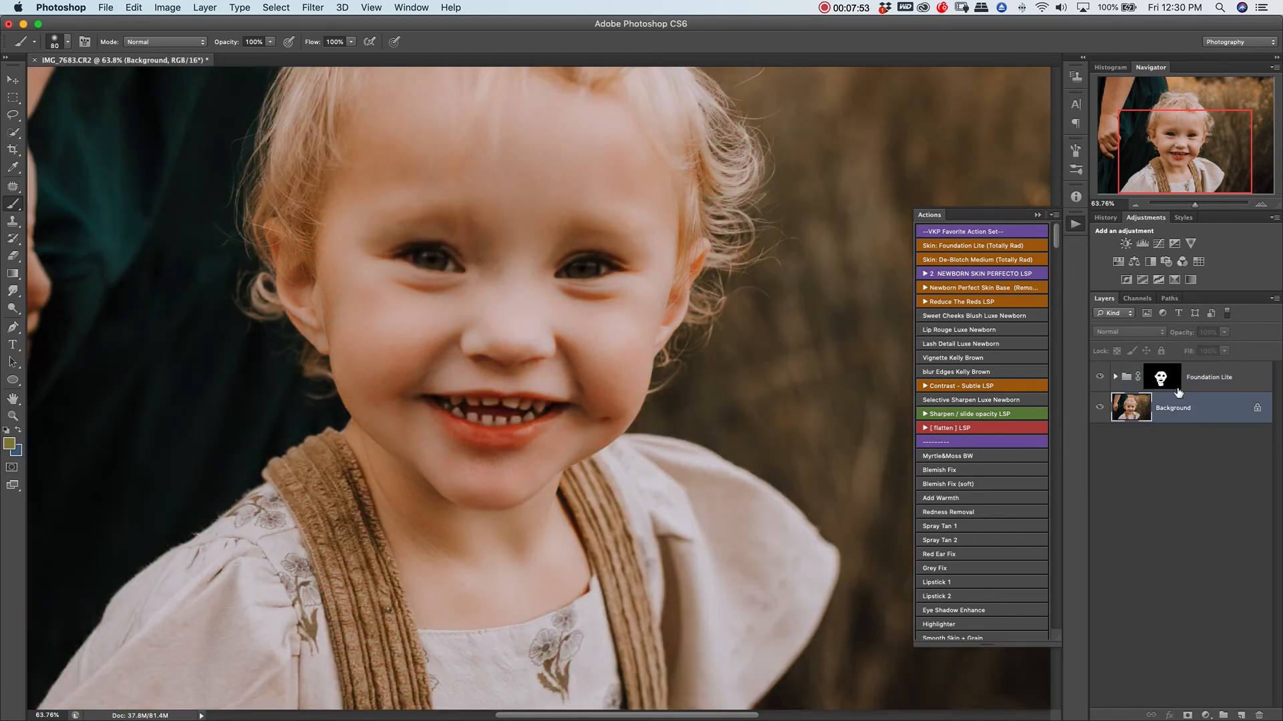
Fine-tune the opacity of the Foundation Lite group and flatten the image.
click(1174, 385)
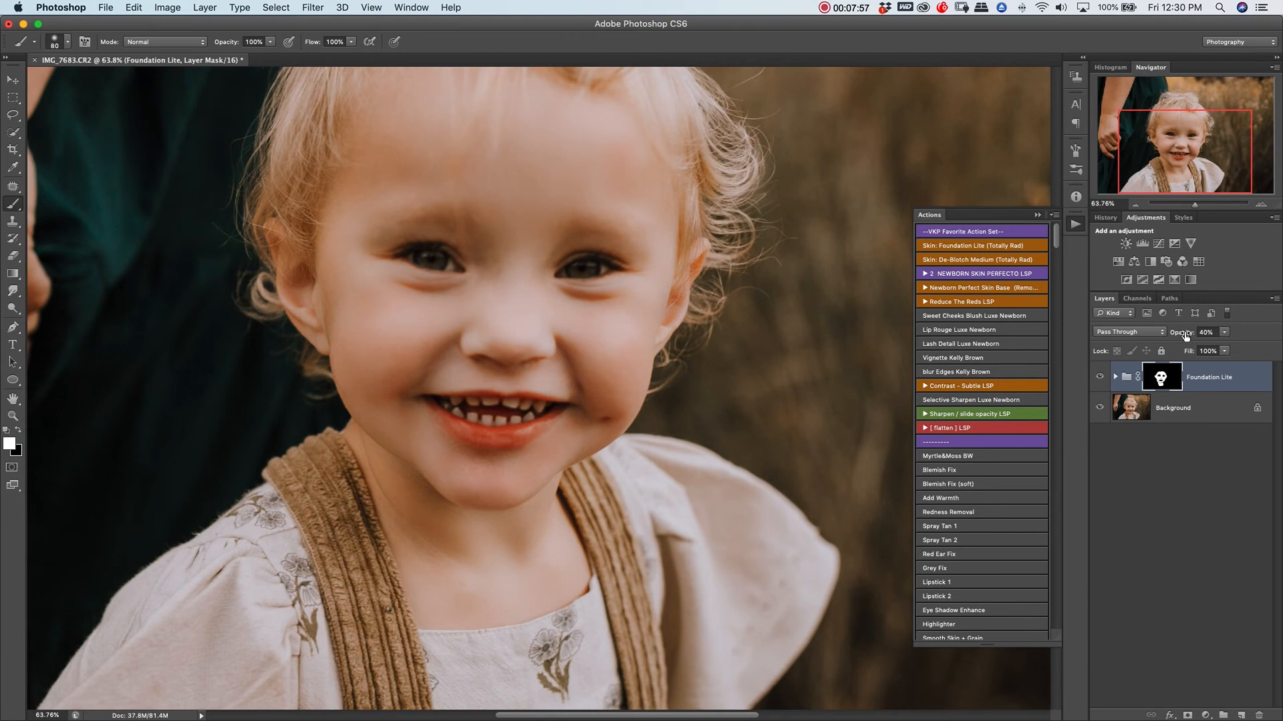
drag(1184, 331, 1180, 334)
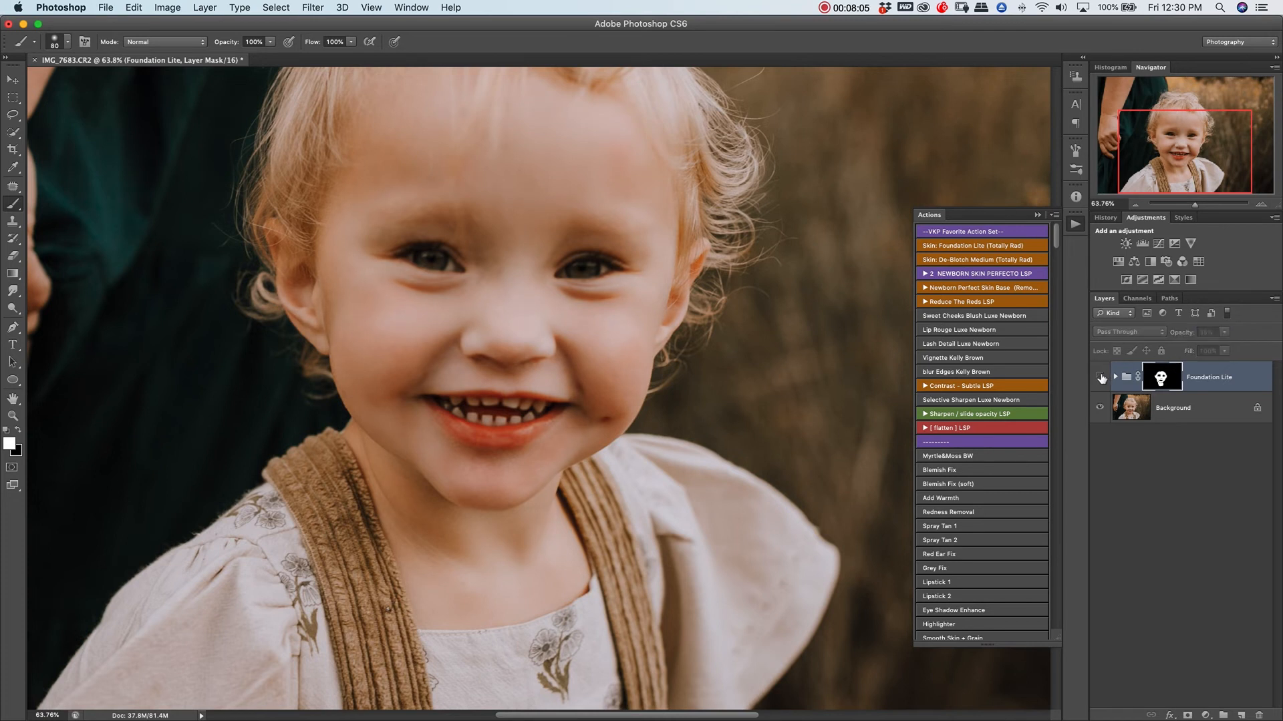
click(1169, 407)
right_click(1178, 411)
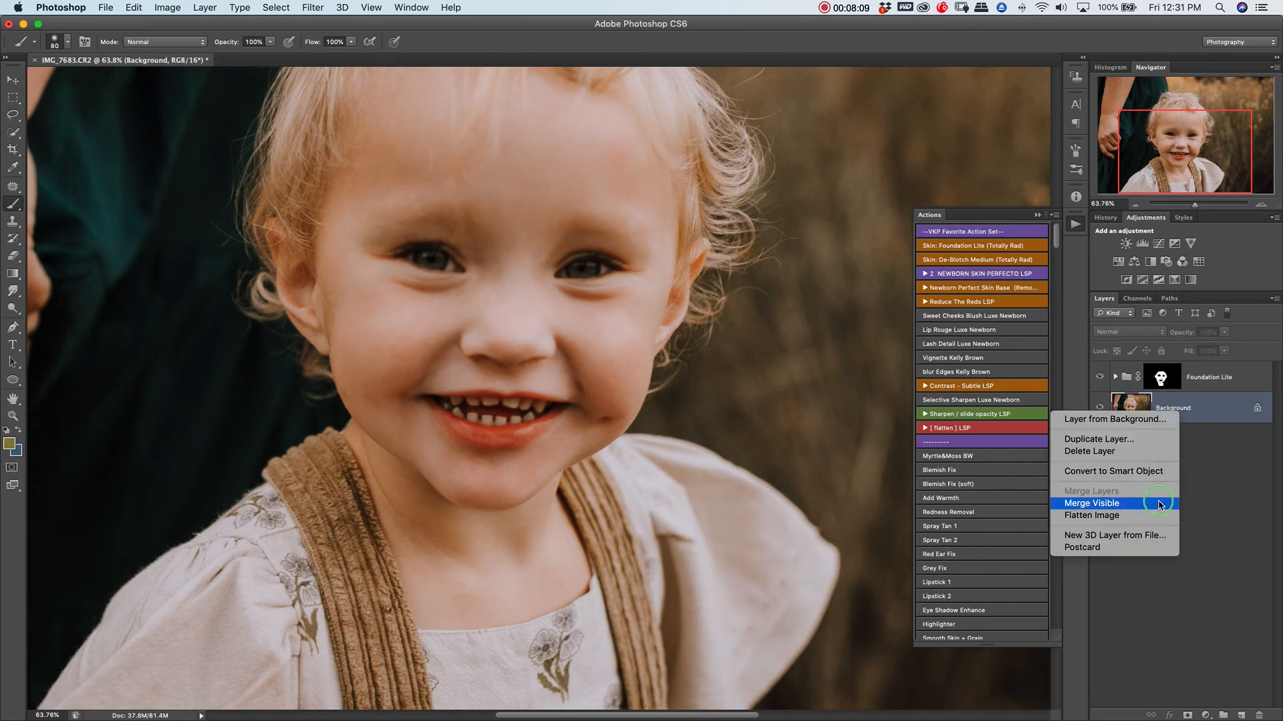
click(1156, 515)
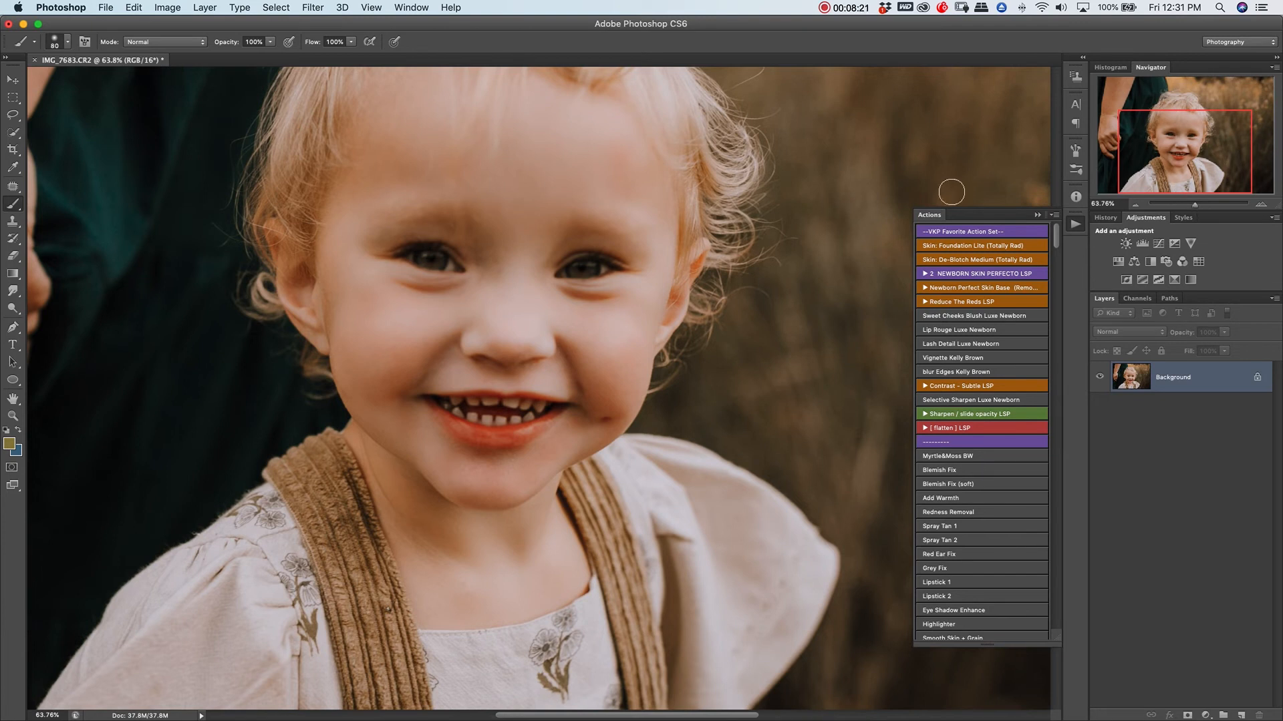
Duplicate the Background layer and clone clean skin over the uneven patch at the inner eyebrow with a 30 px Clone Stamp.
mouse_move(1185, 380)
mouse_down()
mouse_move(1236, 618)
mouse_move(1240, 709)
mouse_up()
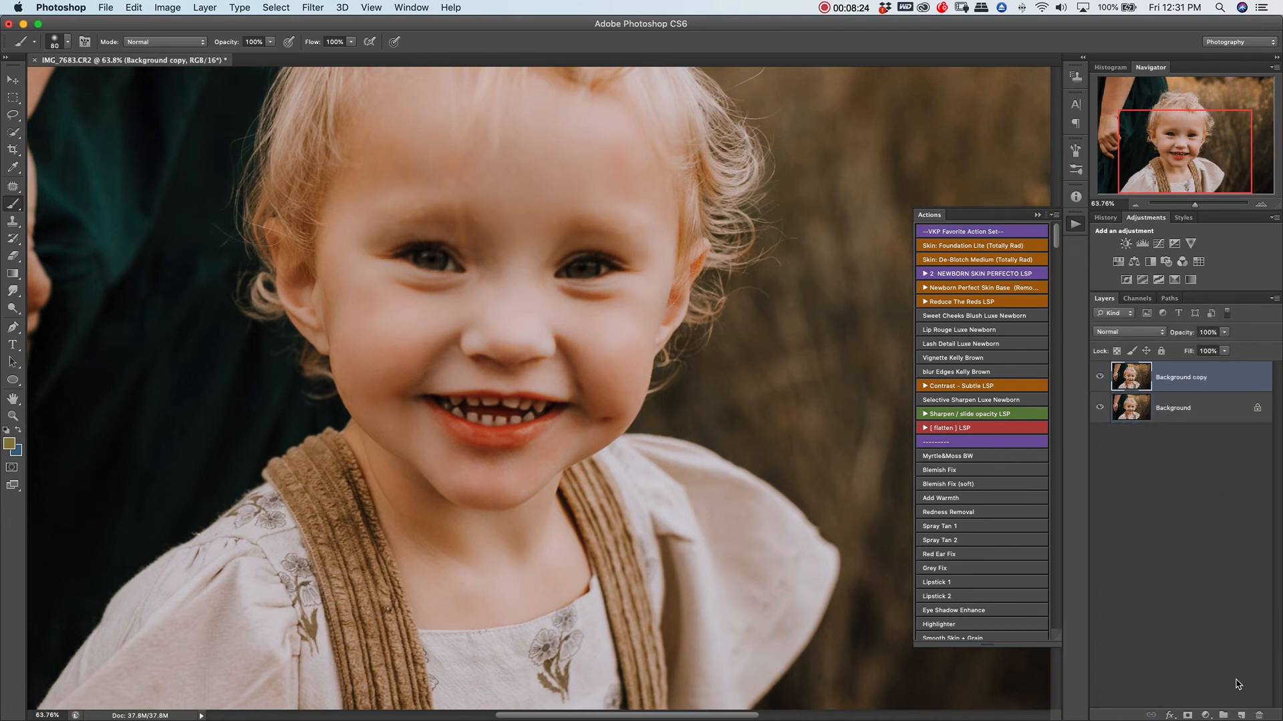
click(17, 220)
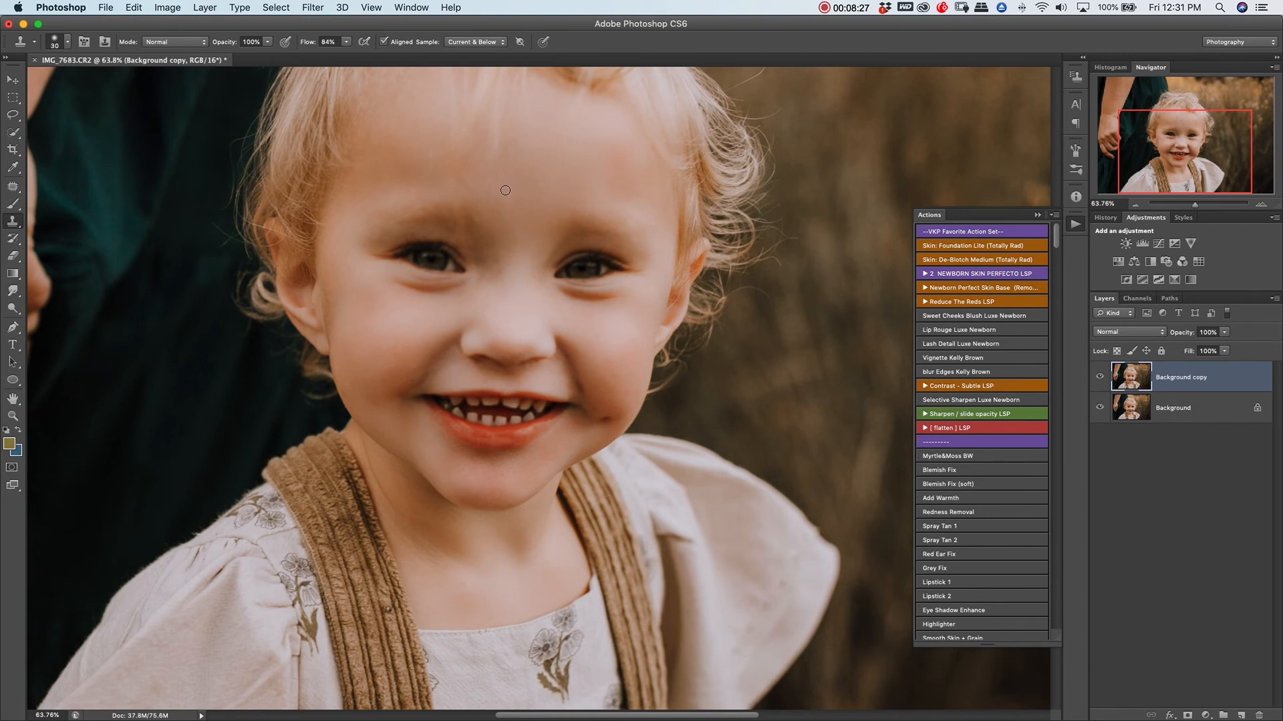
drag(1196, 210, 1196, 212)
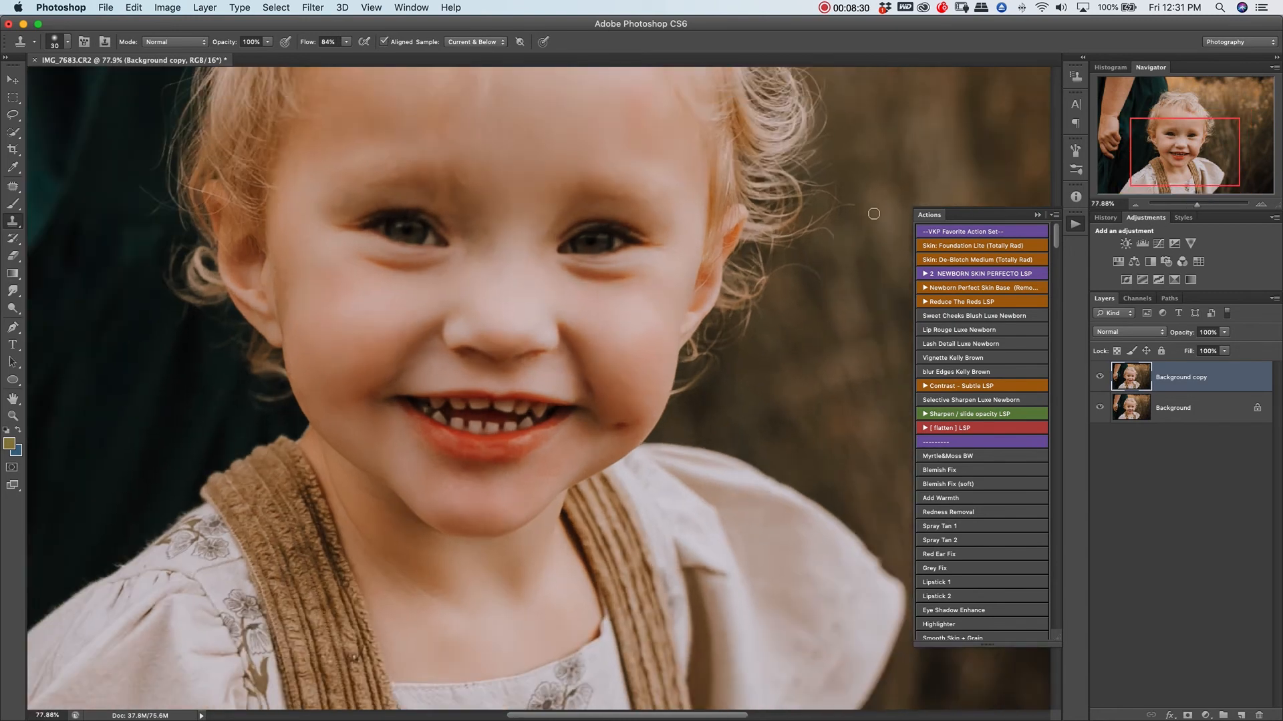
alt+click(416, 173)
click(420, 176)
click(437, 180)
click(435, 172)
click(440, 183)
click(433, 188)
Resample nearby skin and clone it over the area between the inner eyebrow and the nose bridge.
alt+click(416, 175)
click(421, 193)
click(436, 200)
click(443, 203)
alt+click(439, 210)
click(464, 197)
click(449, 203)
alt+click(458, 208)
click(484, 217)
Clone skin beside the inner eye corner and nose bridge with a 20 px brush, and step back the last stroke in the history.
key(bracketleft)
alt+click(444, 223)
click(464, 229)
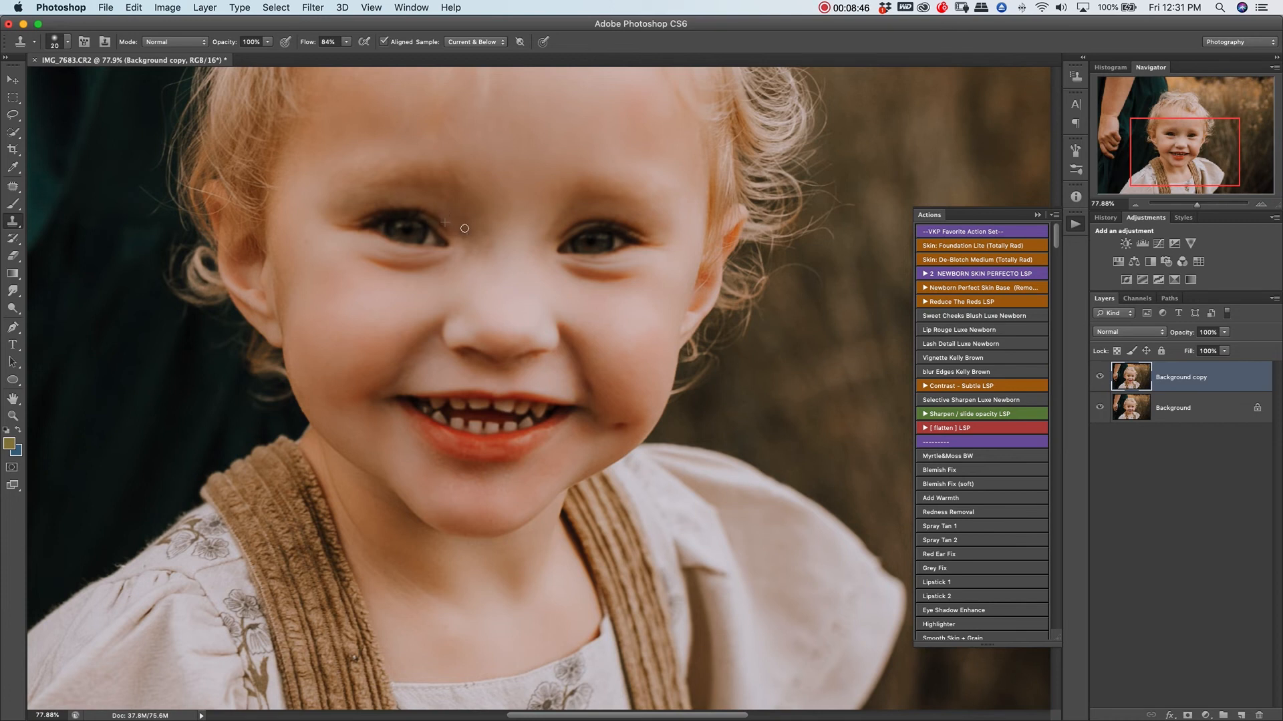
alt+click(439, 202)
click(500, 231)
click(465, 236)
click(1114, 218)
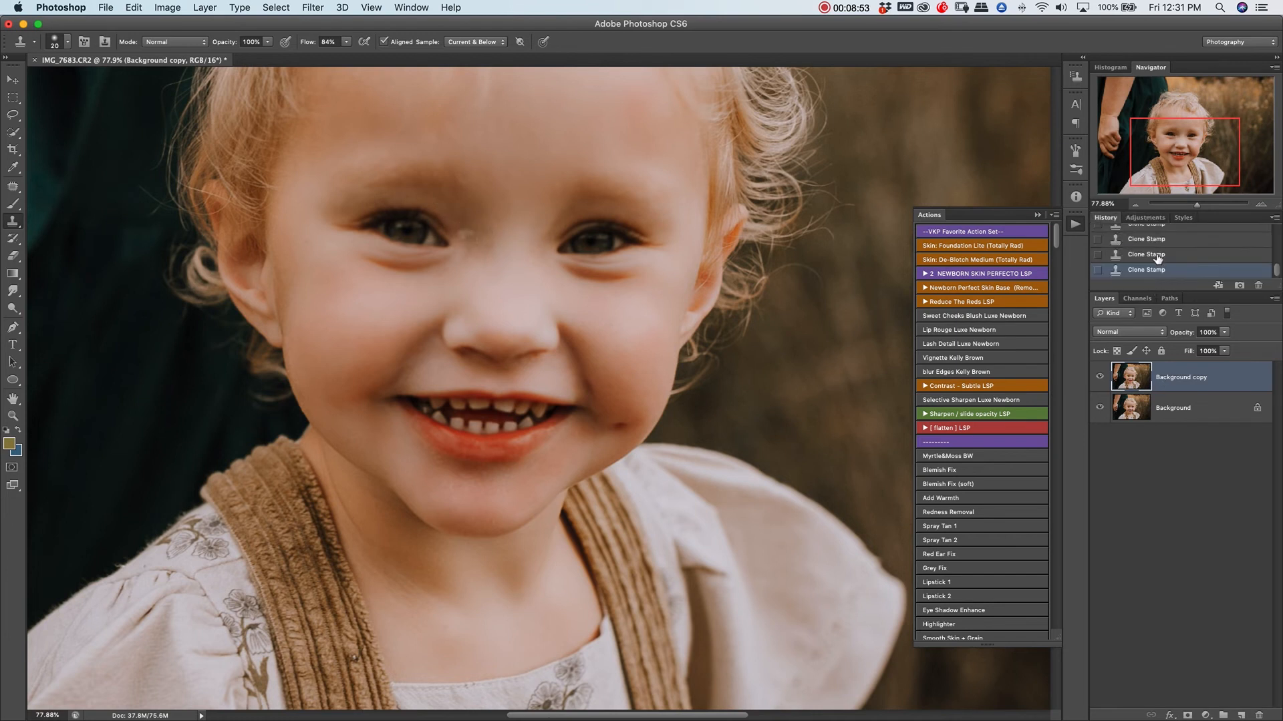
click(1157, 254)
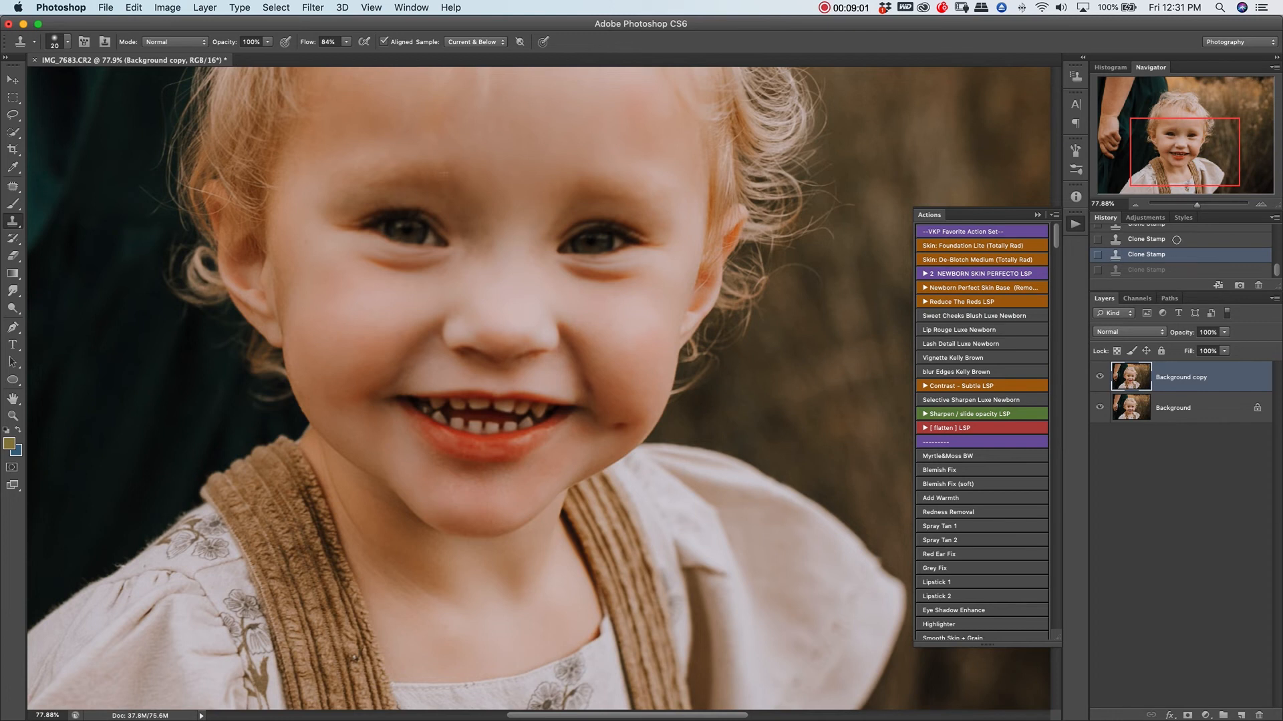
Try cloning skin over the inner eyebrow at 19% Clone Stamp flow, and step those strokes back in the history.
key(super+alt+z)
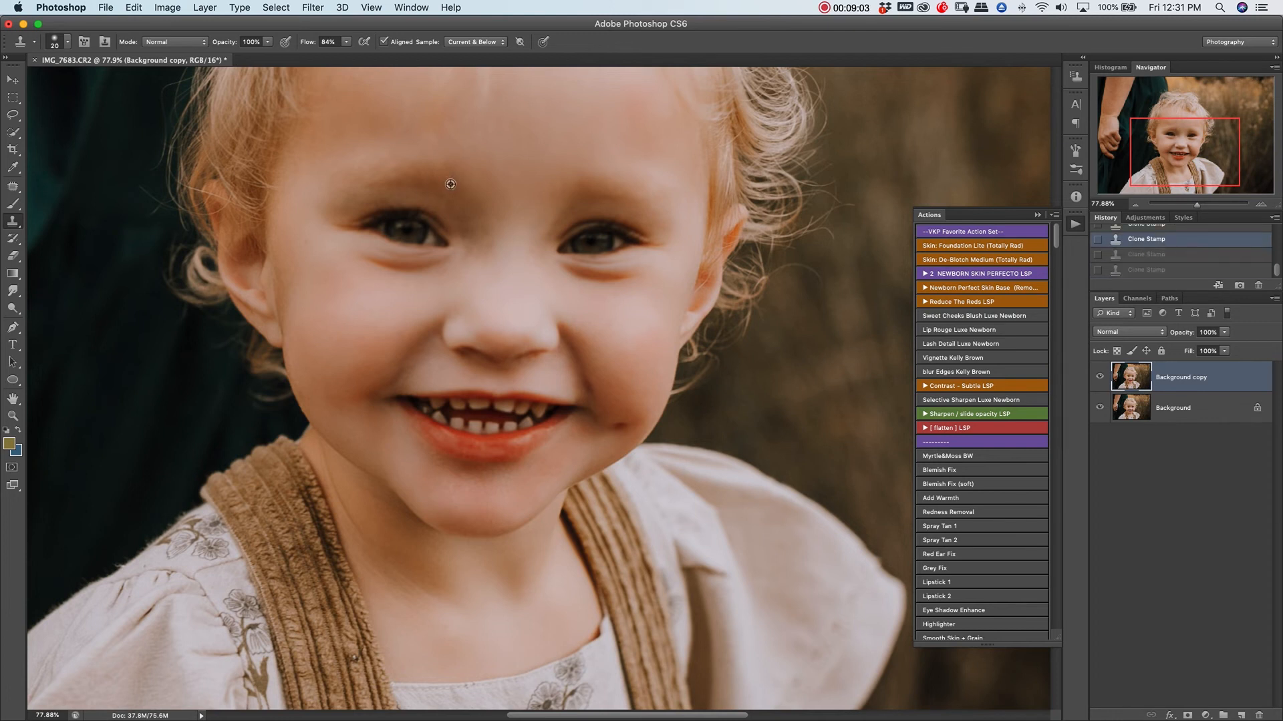
mouse_move(312, 48)
mouse_down()
mouse_move(275, 45)
mouse_move(298, 46)
mouse_up()
key(super+shift+z)
key(super+shift+z)
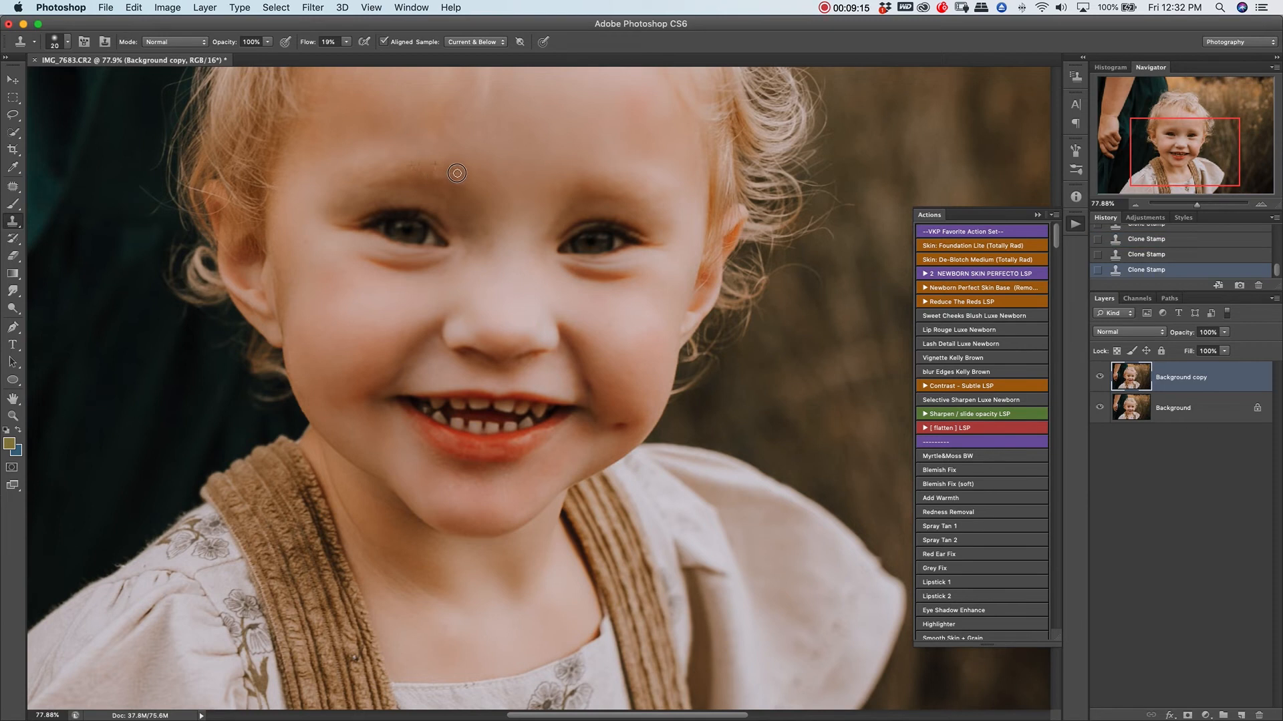
click(1192, 254)
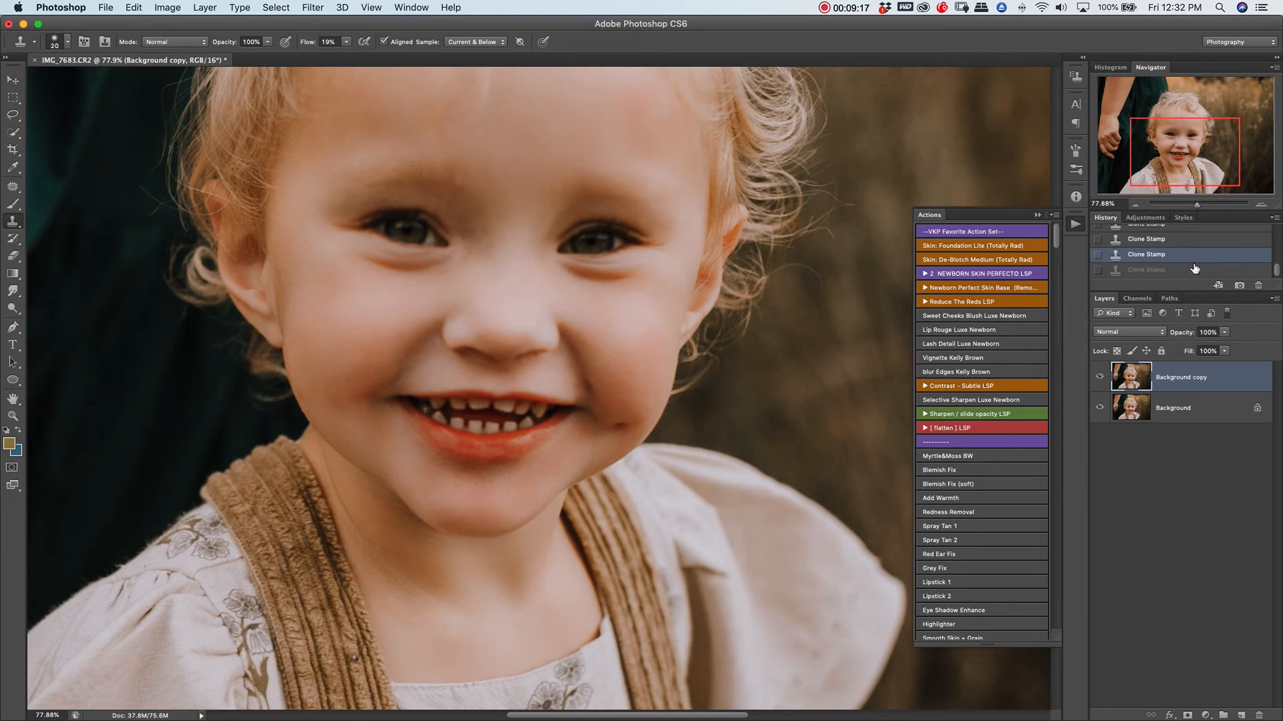
click(1203, 241)
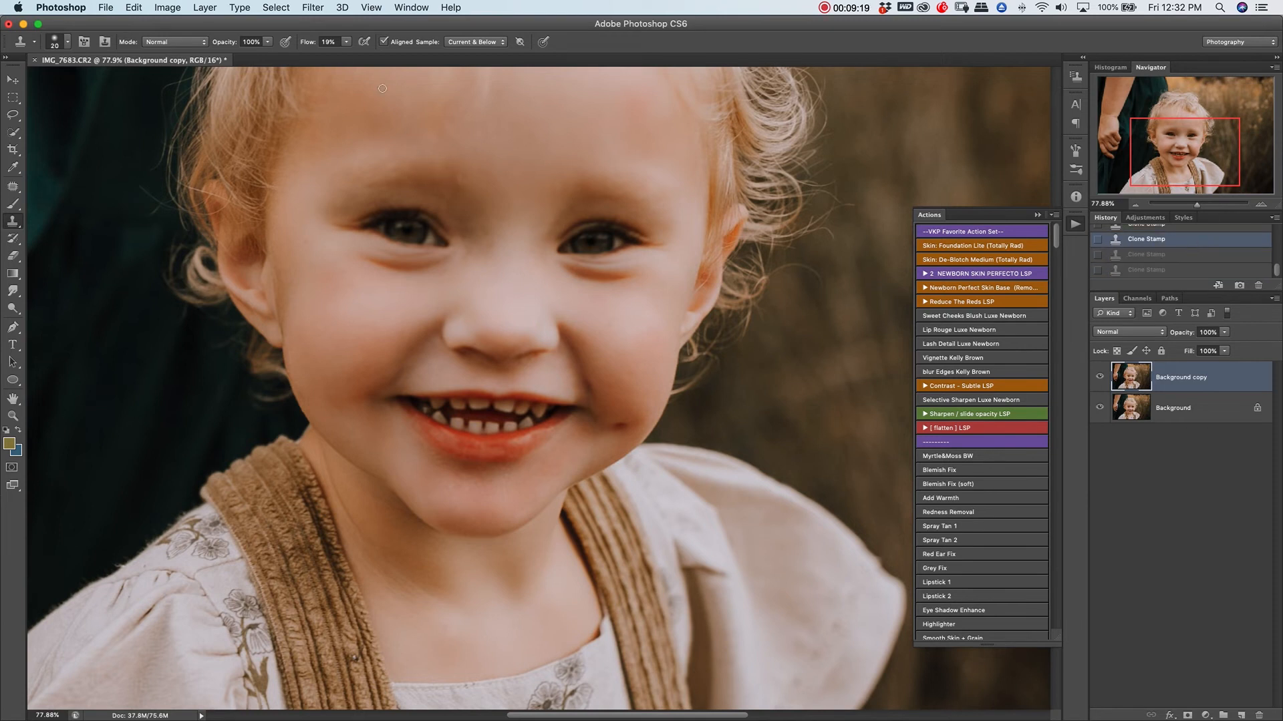
Lower the Clone Stamp flow to 8%, clone over the inner eyebrow, and compare the result by toggling the Background copy layer.
mouse_move(309, 43)
mouse_down()
mouse_move(289, 43)
mouse_move(310, 42)
mouse_up()
key(super+shift+z)
key(super+shift+z)
click(1175, 413)
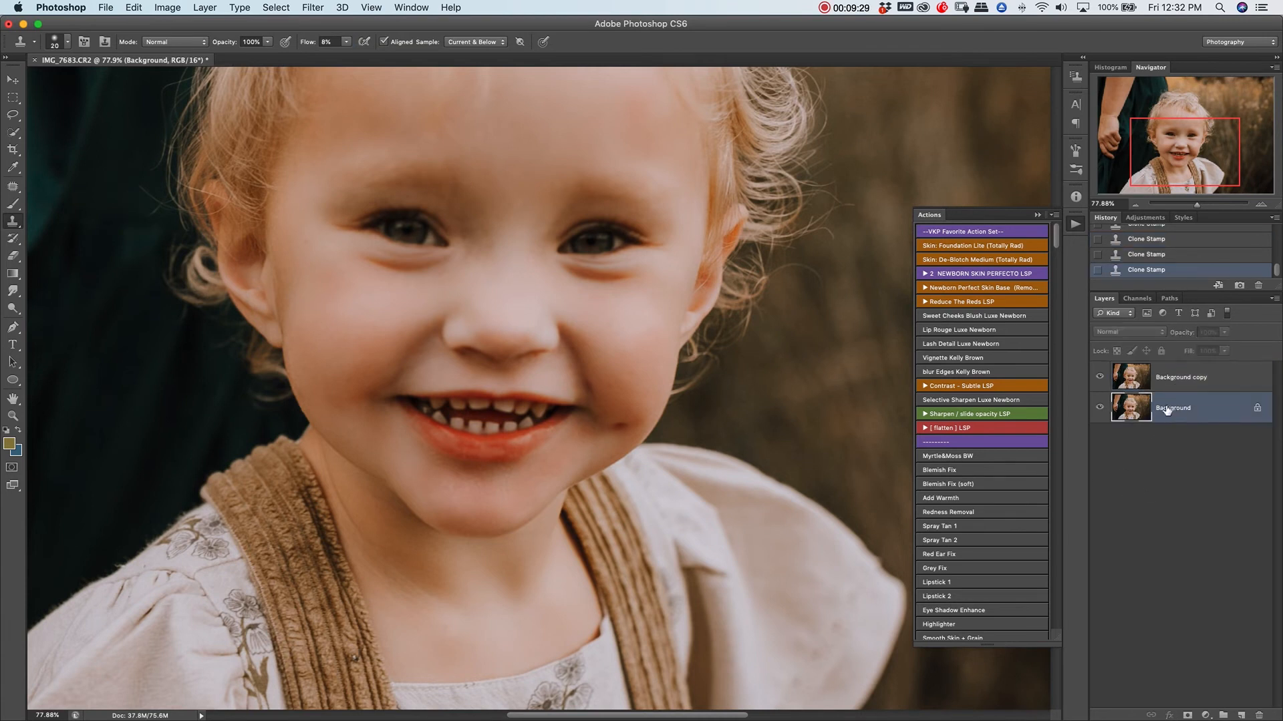
click(1102, 378)
click(1148, 371)
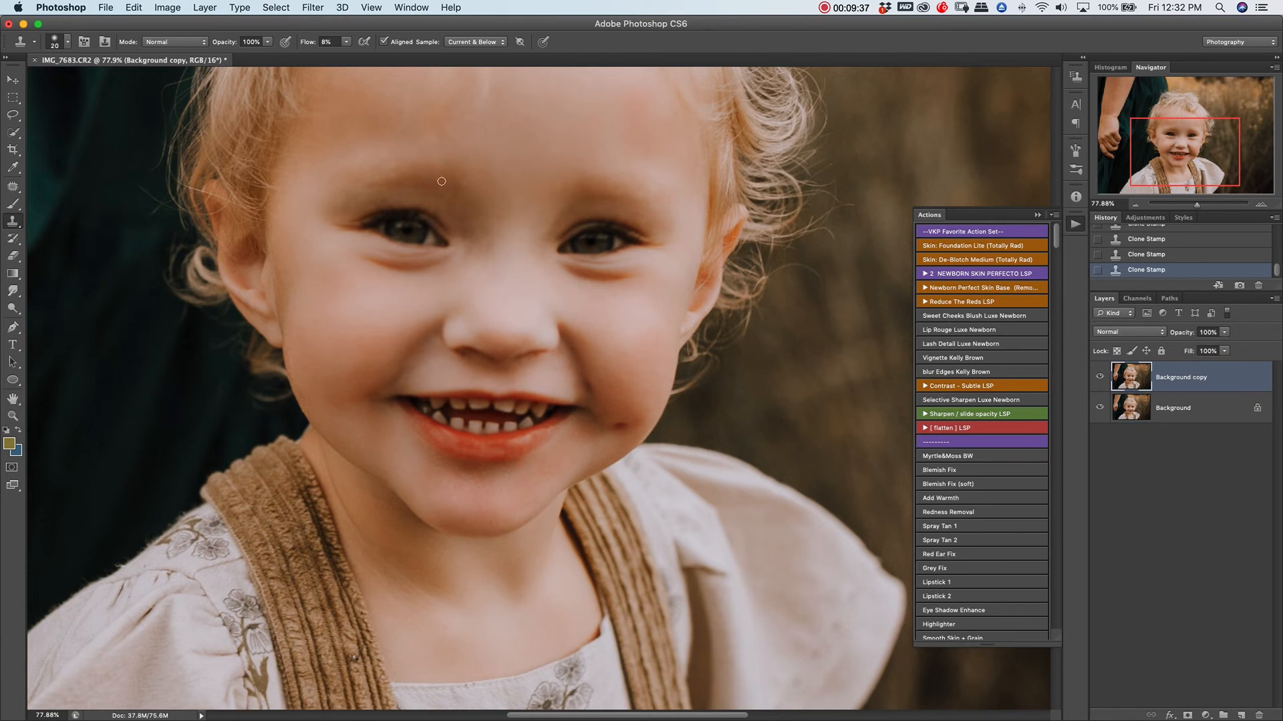
Clone a further stroke along the inner end of the eyebrow and compare the Background copy with the original.
mouse_move(449, 178)
mouse_down()
mouse_move(412, 177)
mouse_move(468, 188)
mouse_move(439, 178)
mouse_up()
click(1180, 409)
click(1100, 376)
click(1099, 373)
key(super+minus)
key(super+minus)
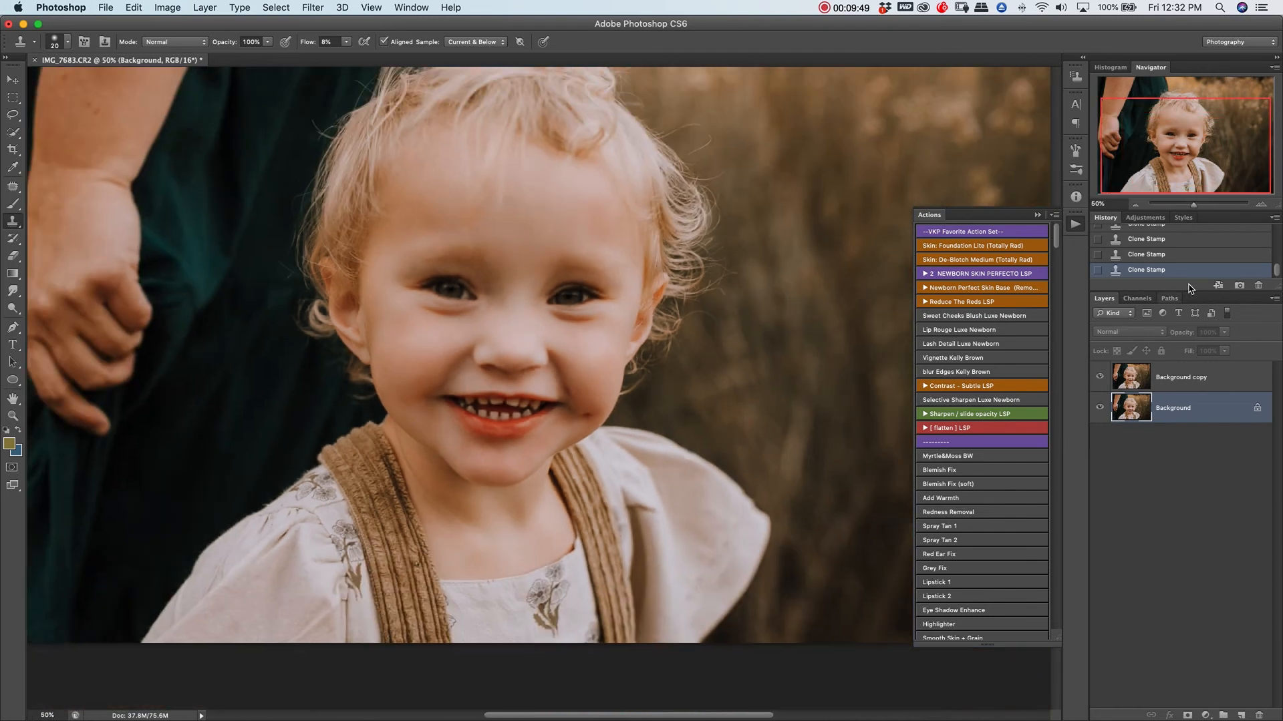
On the Background copy, sample skin at the eyebrow and clone it softly toward the inner eye corner and nose bridge.
drag(1196, 209, 1199, 210)
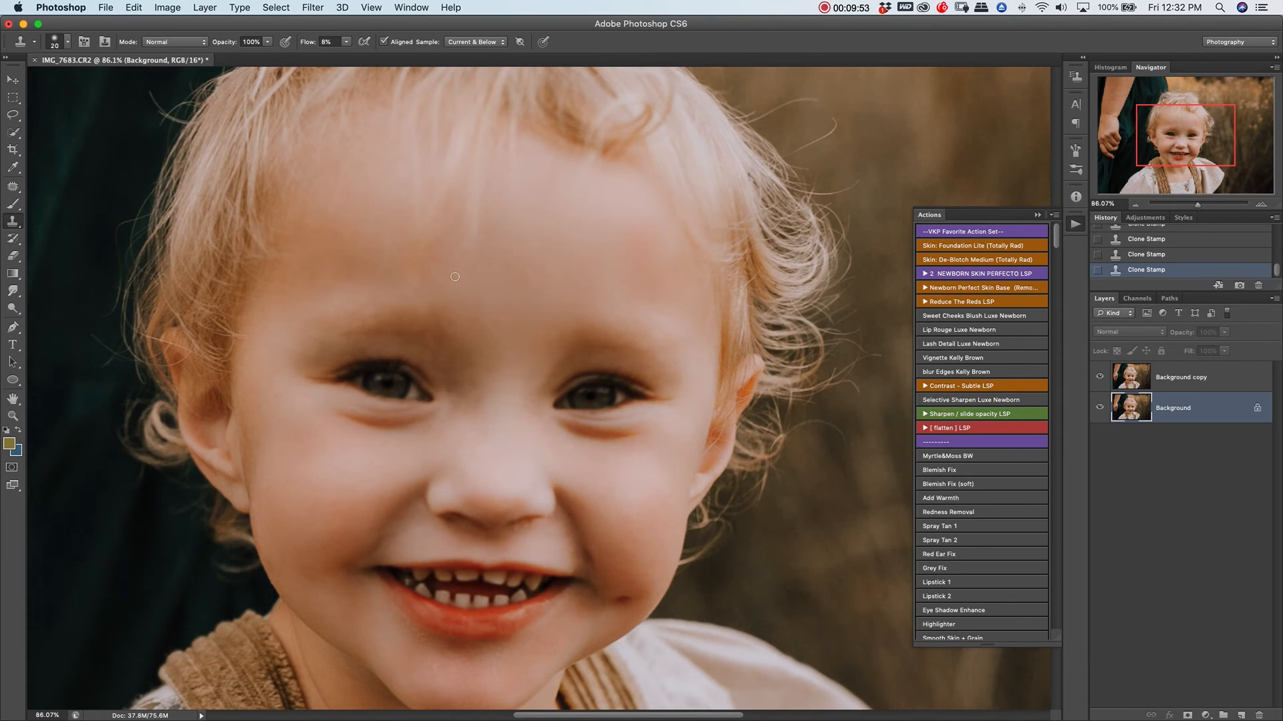
click(1134, 378)
alt+click(402, 319)
drag(414, 330, 434, 336)
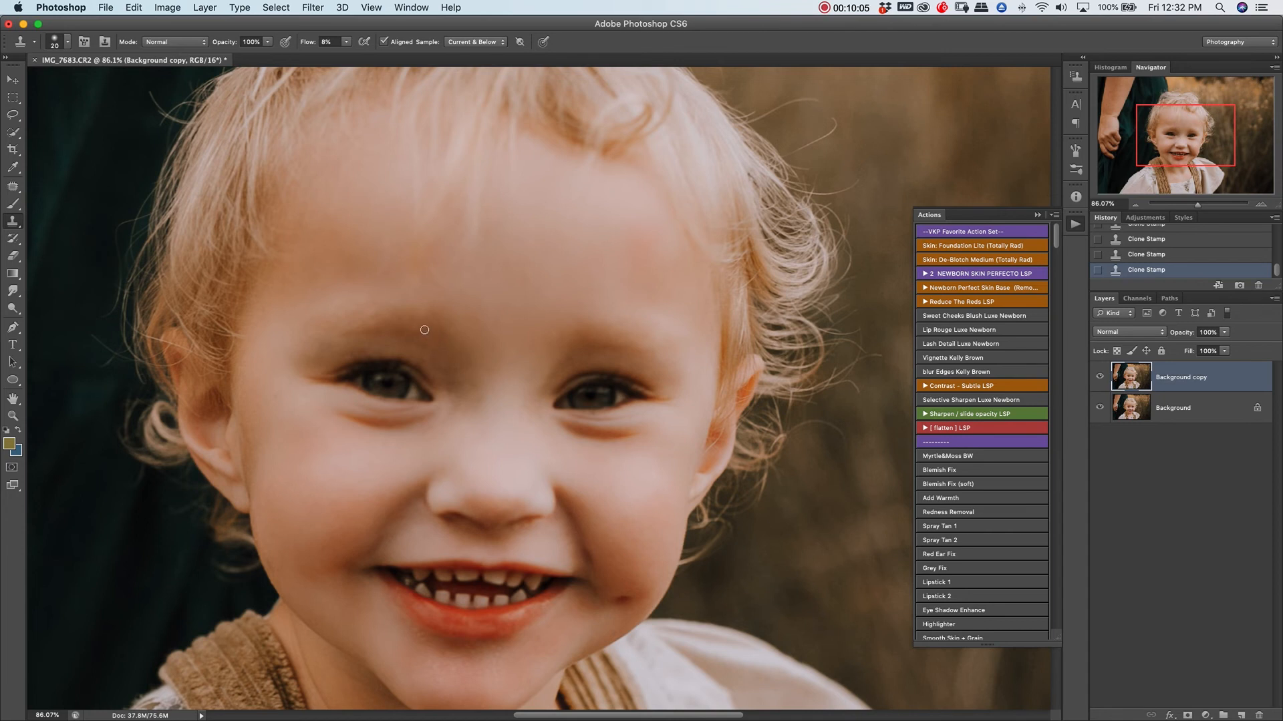
mouse_move(456, 366)
mouse_down()
mouse_move(428, 359)
mouse_move(446, 354)
mouse_up()
Flatten the Background copy and Background layers into one image.
click(1175, 405)
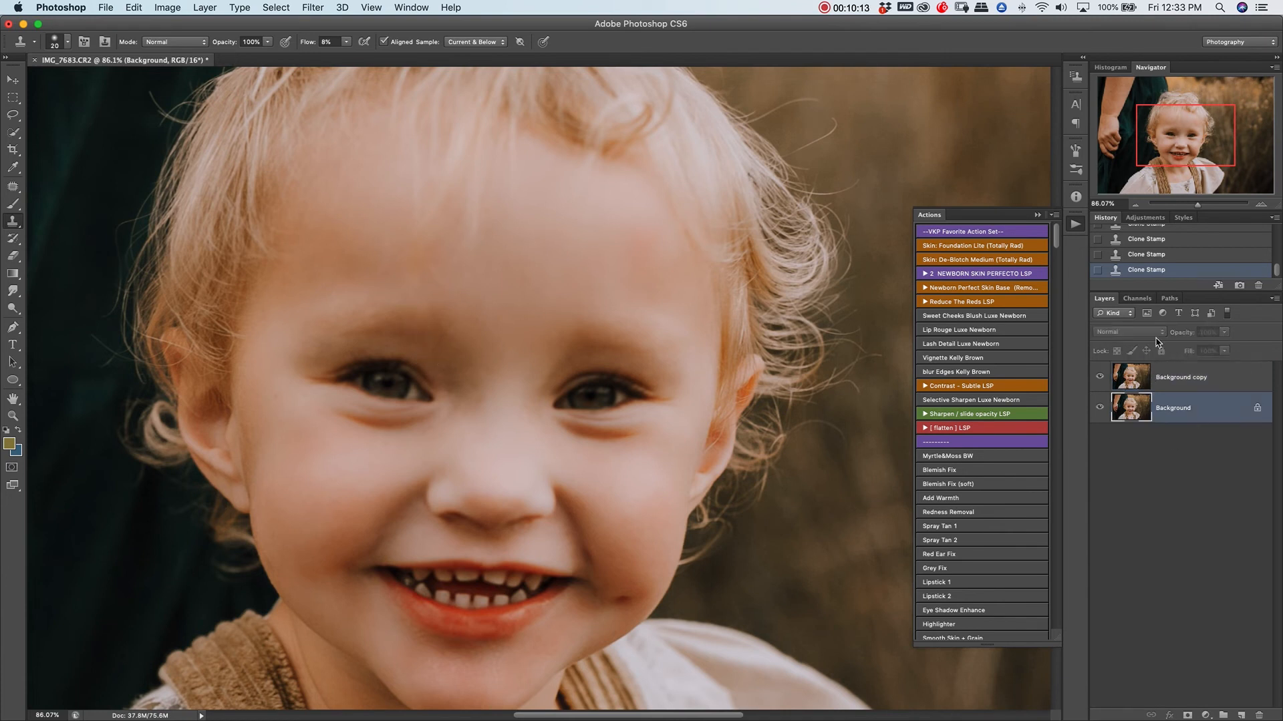
drag(1198, 204, 1191, 204)
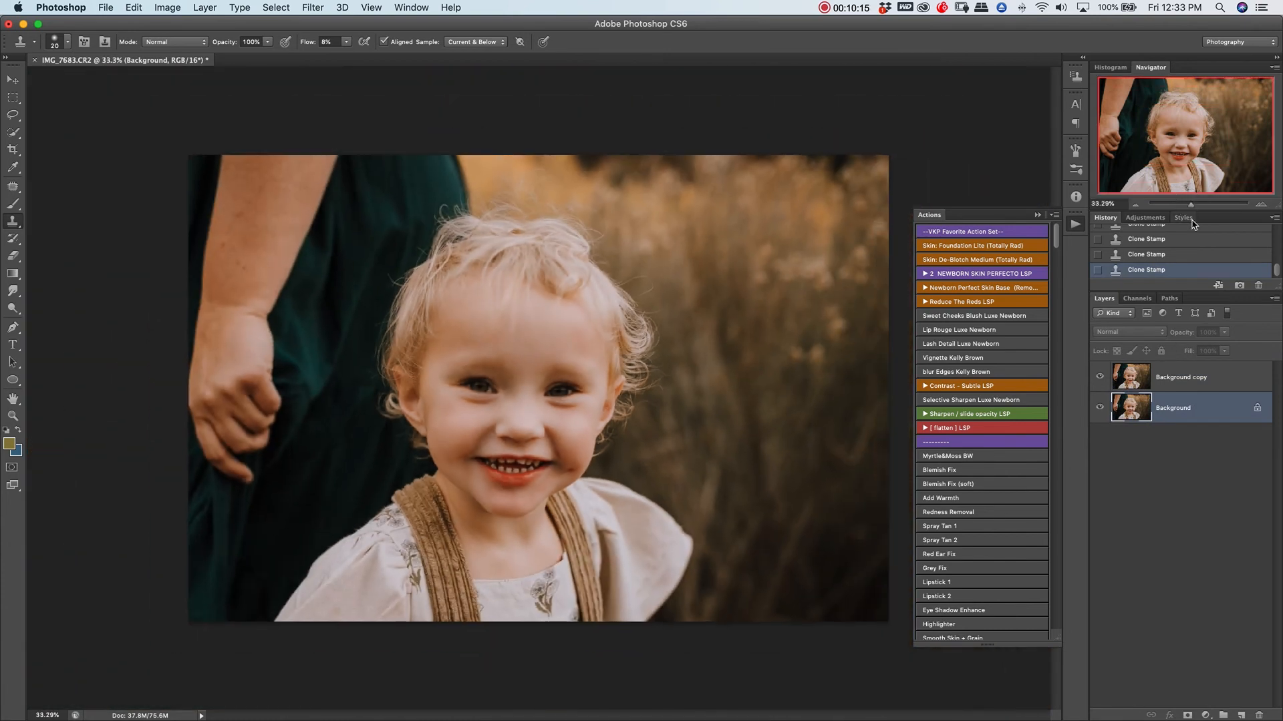
right_click(1187, 409)
click(1169, 518)
Run the Sharpen / slide opacity LSP action and set the LSP SHARPEN layer's opacity to 10%.
click(1076, 227)
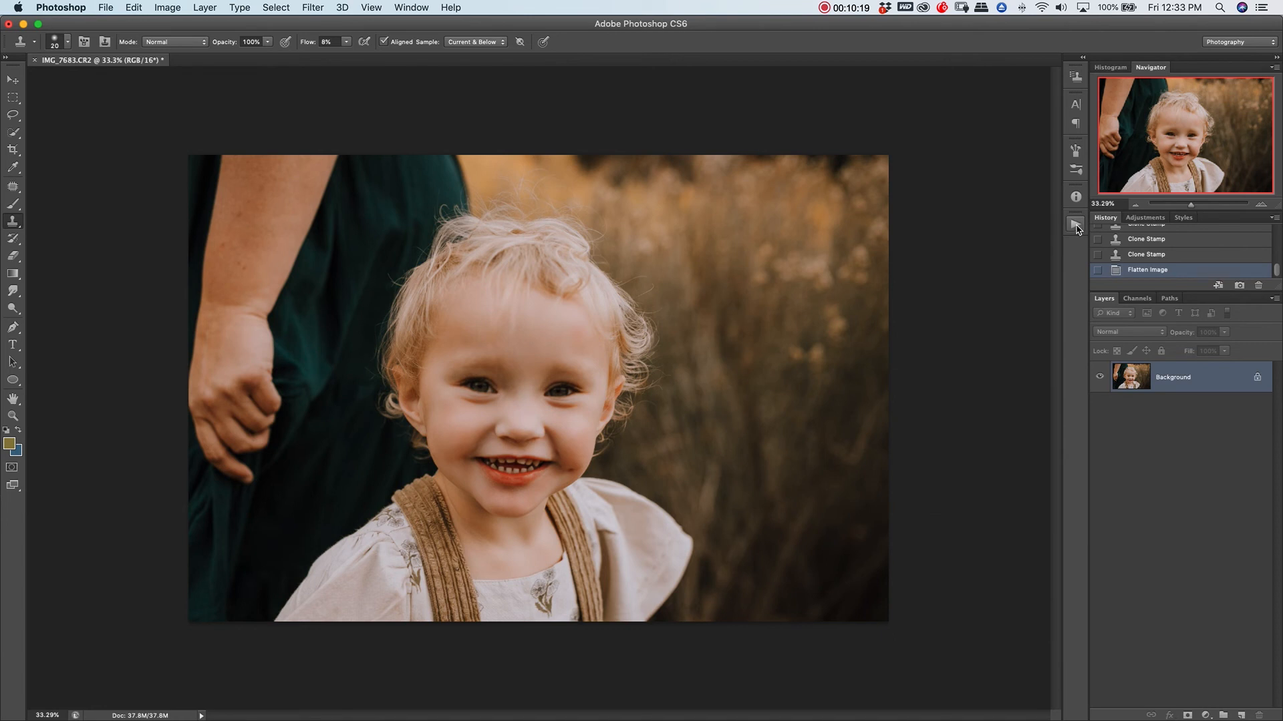
click(1077, 226)
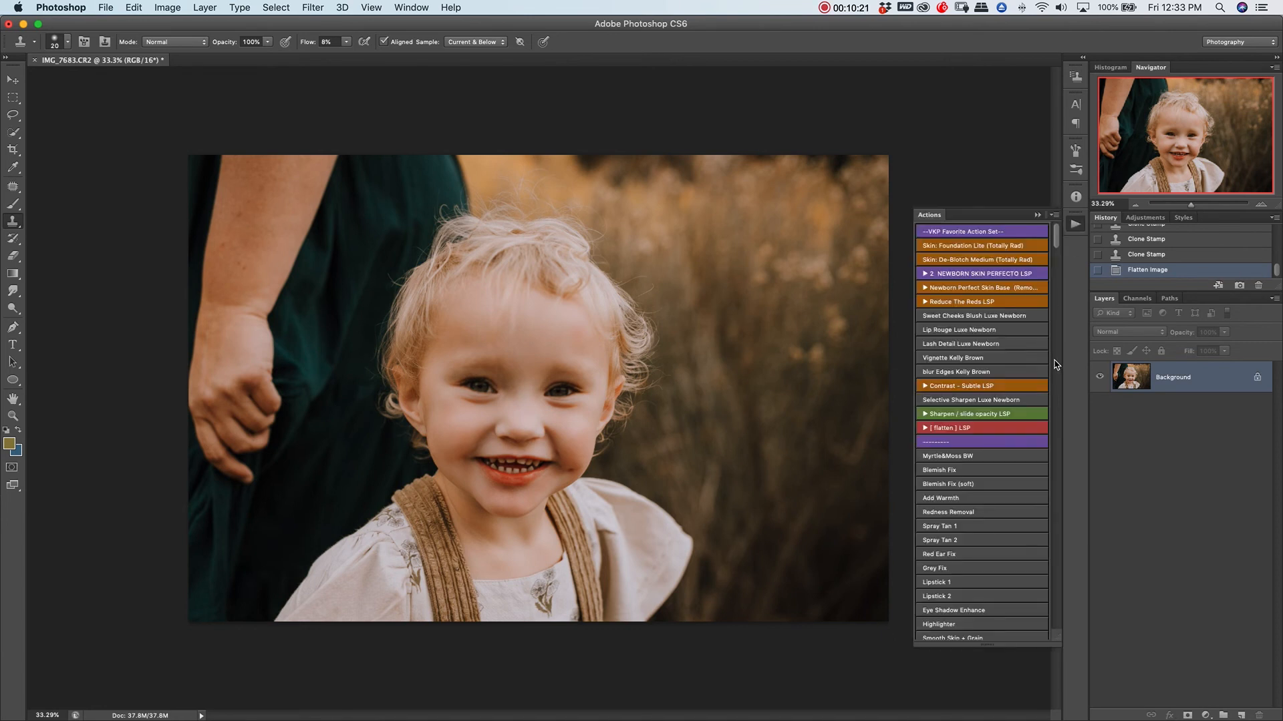
click(1019, 416)
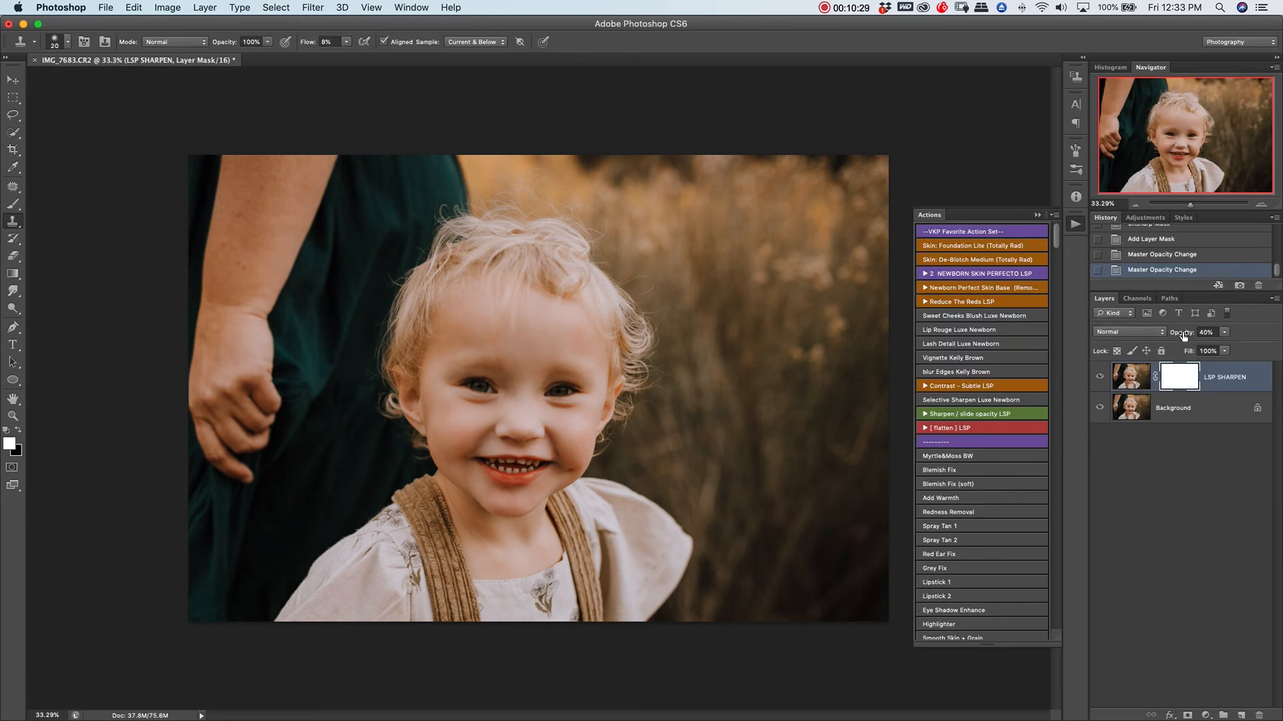
drag(1179, 337, 1207, 341)
text(10)
key(Return)
Compare the image with and without the LSP SHARPEN layer, and flatten it with the flatten LSP action.
click(1101, 377)
click(1101, 377)
click(1101, 377)
click(1027, 427)
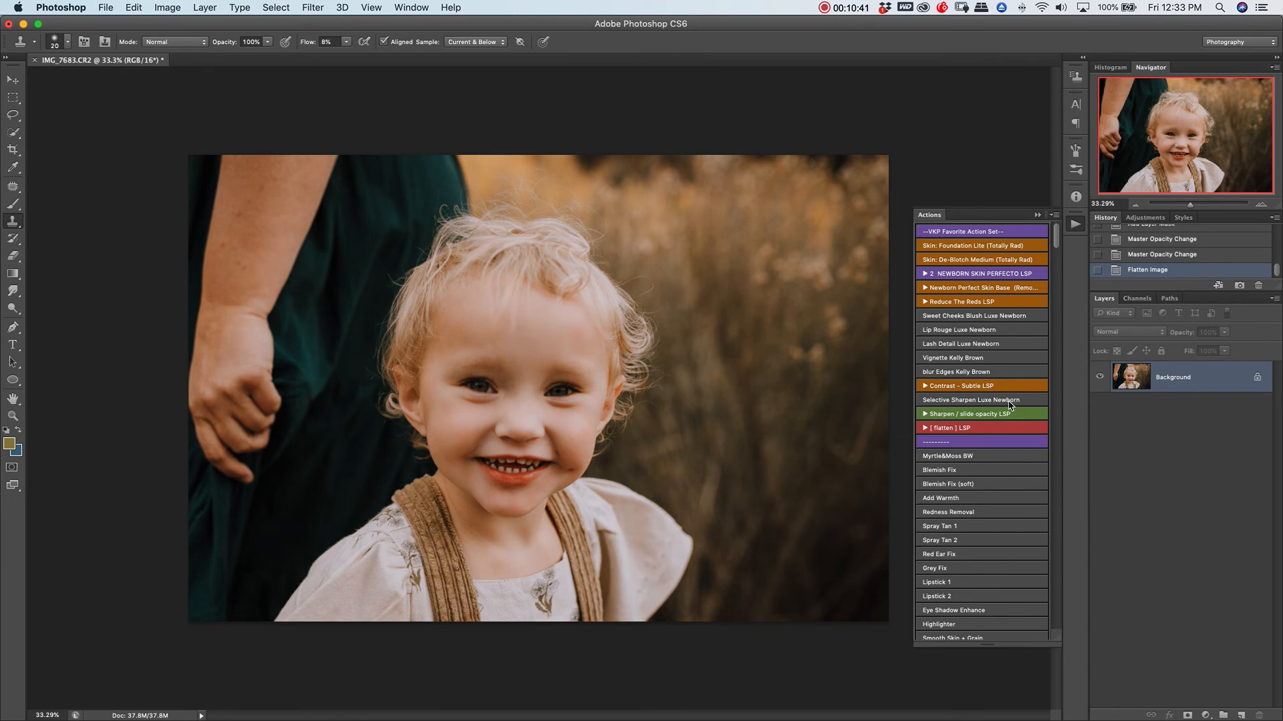
Run the Selective Sharpen Luxe Newborn action and paint its mask white over both eyes with a reduced brush.
click(1012, 401)
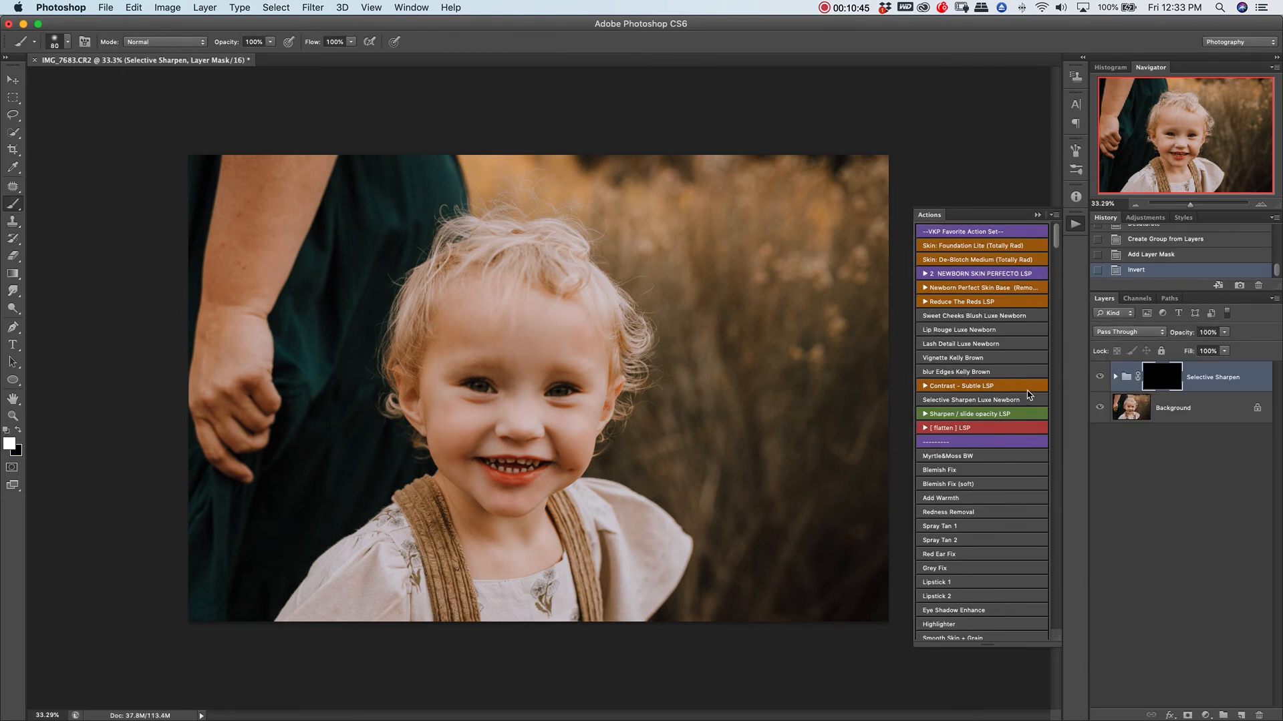
drag(1192, 207, 1195, 203)
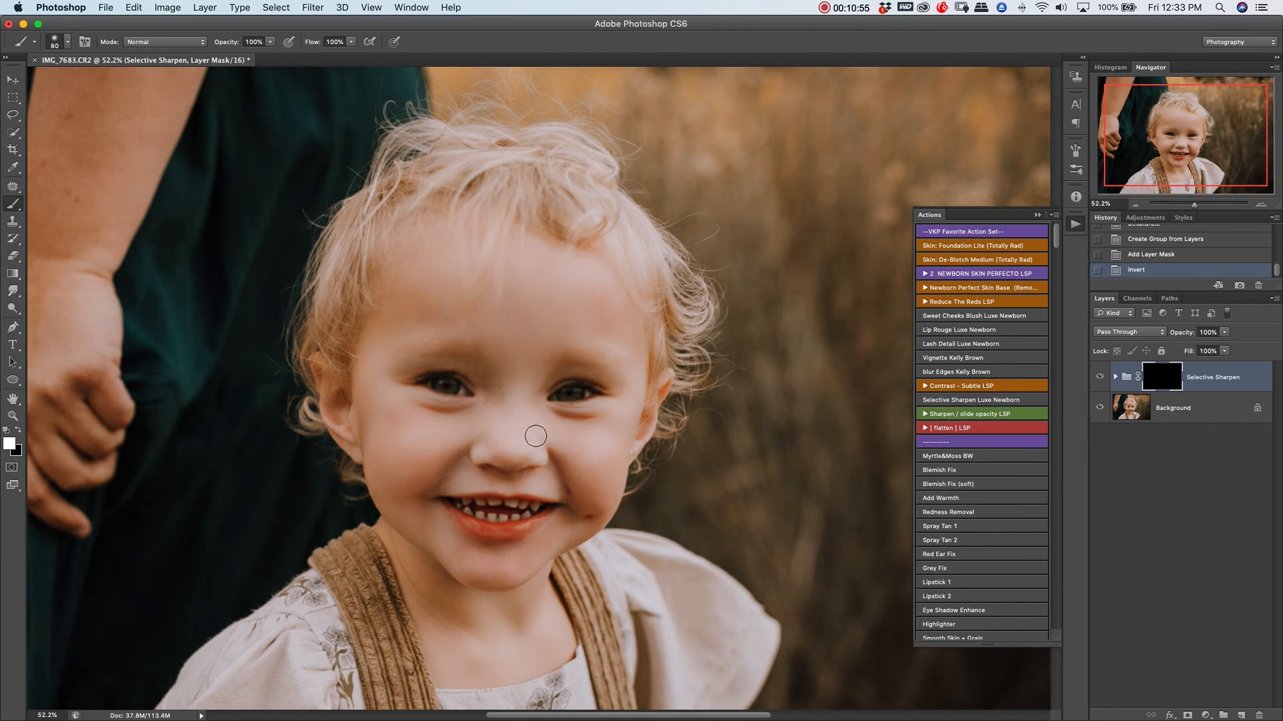
key(bracketleft)
key(bracketleft)
key(bracketleft)
mouse_move(432, 383)
mouse_down()
mouse_move(464, 391)
mouse_move(437, 385)
mouse_up()
mouse_move(557, 395)
mouse_down()
mouse_move(591, 392)
mouse_move(579, 396)
mouse_up()
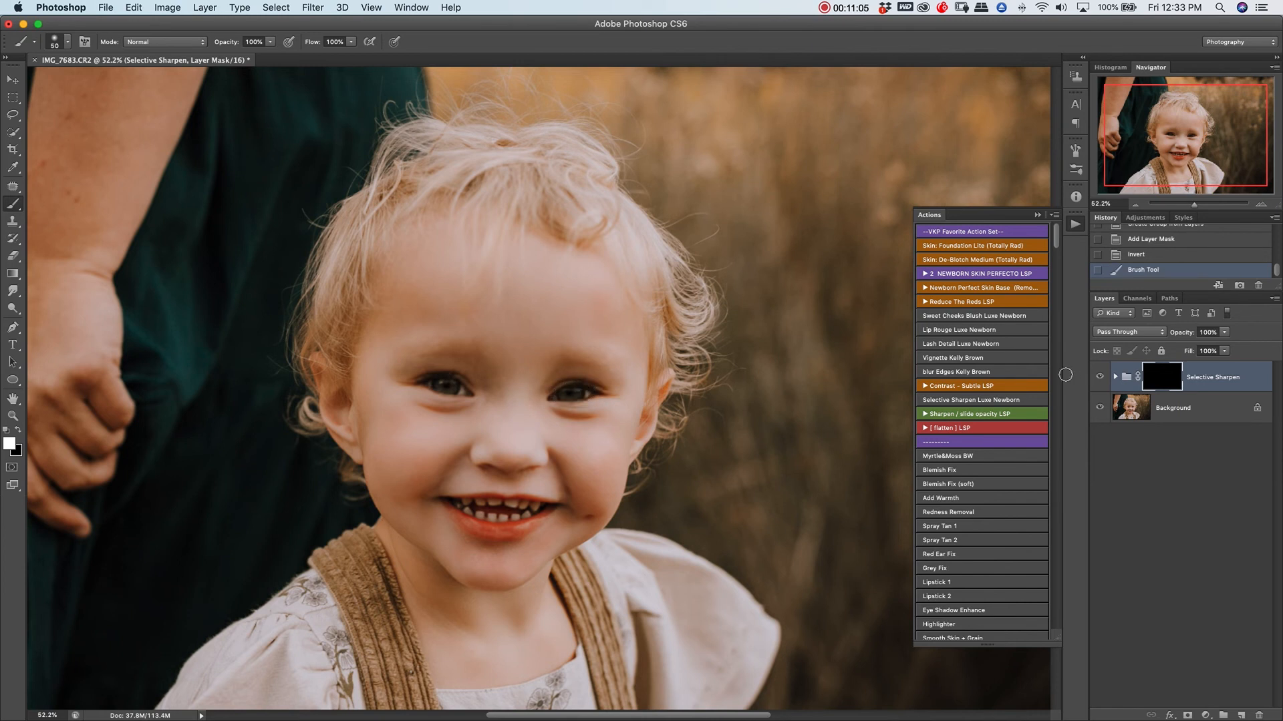
Compare the eyes with and without the Selective Sharpen group, and flatten the image.
click(1100, 377)
click(1100, 378)
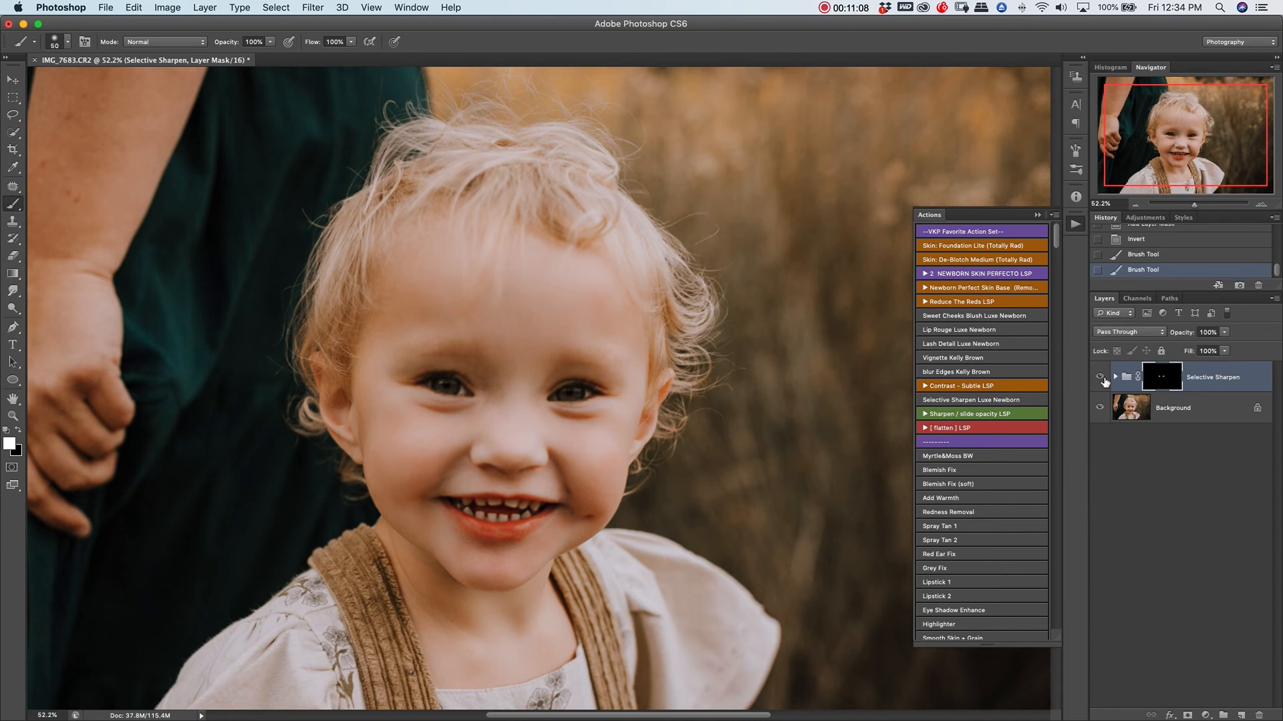
click(1176, 405)
right_click(1177, 412)
click(1155, 517)
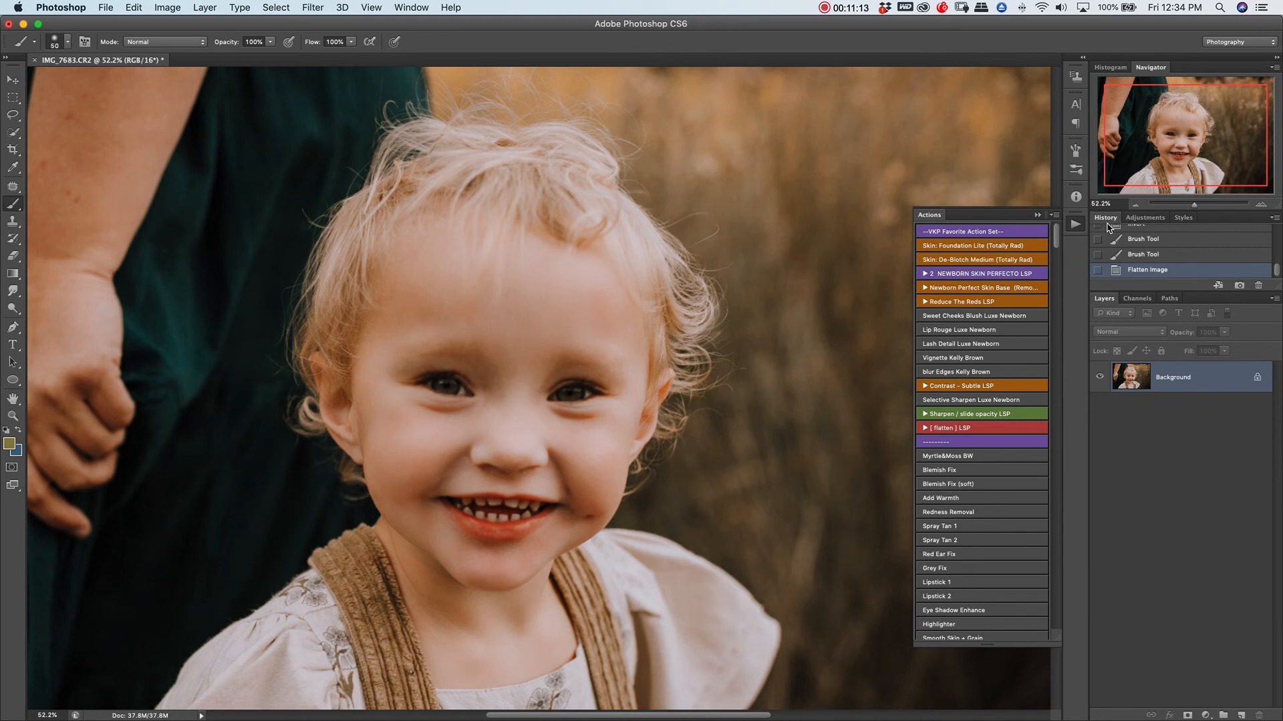
Add a Hue/Saturation adjustment layer, target the Reds, and sample the lower lip's colour for the range.
click(1145, 218)
click(1118, 262)
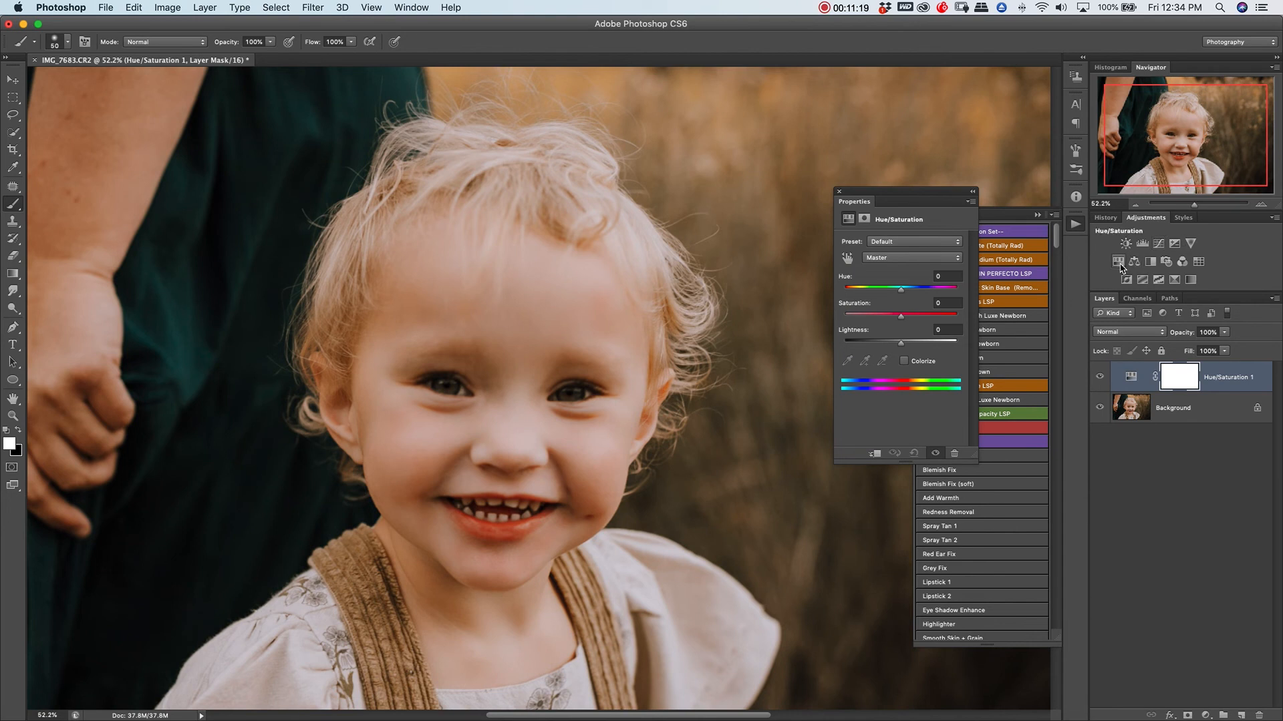
click(896, 259)
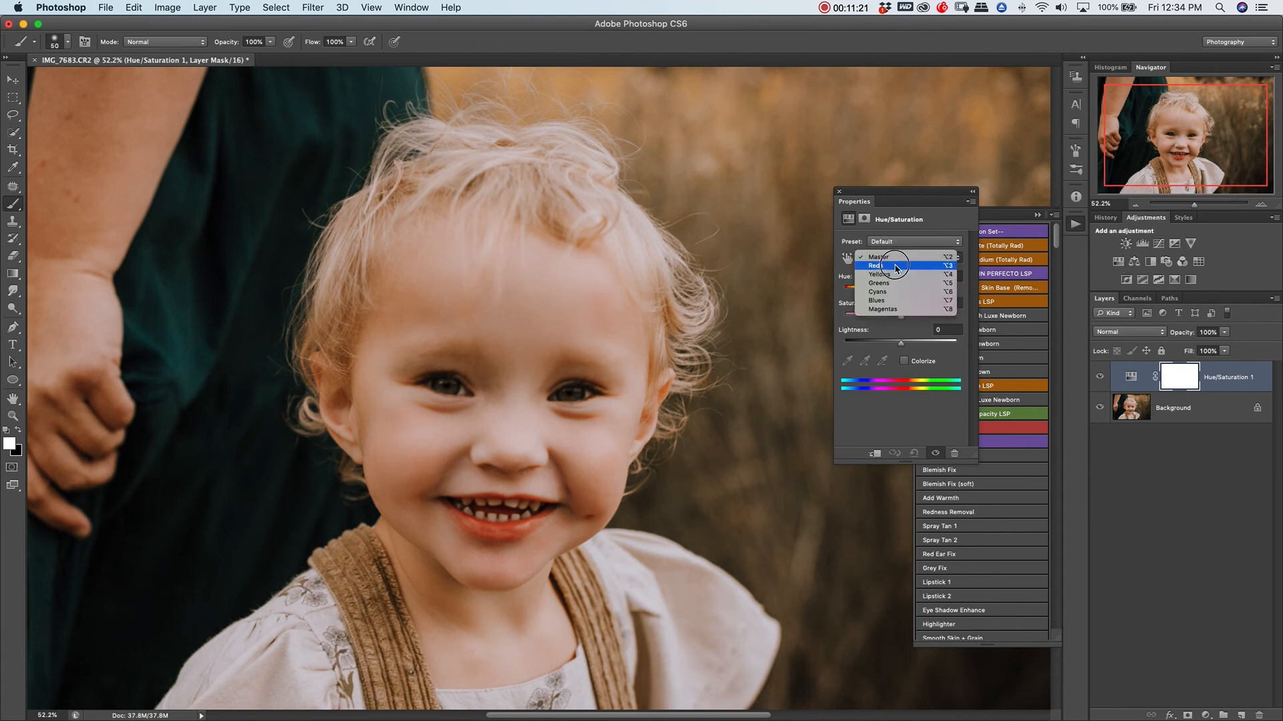
click(892, 269)
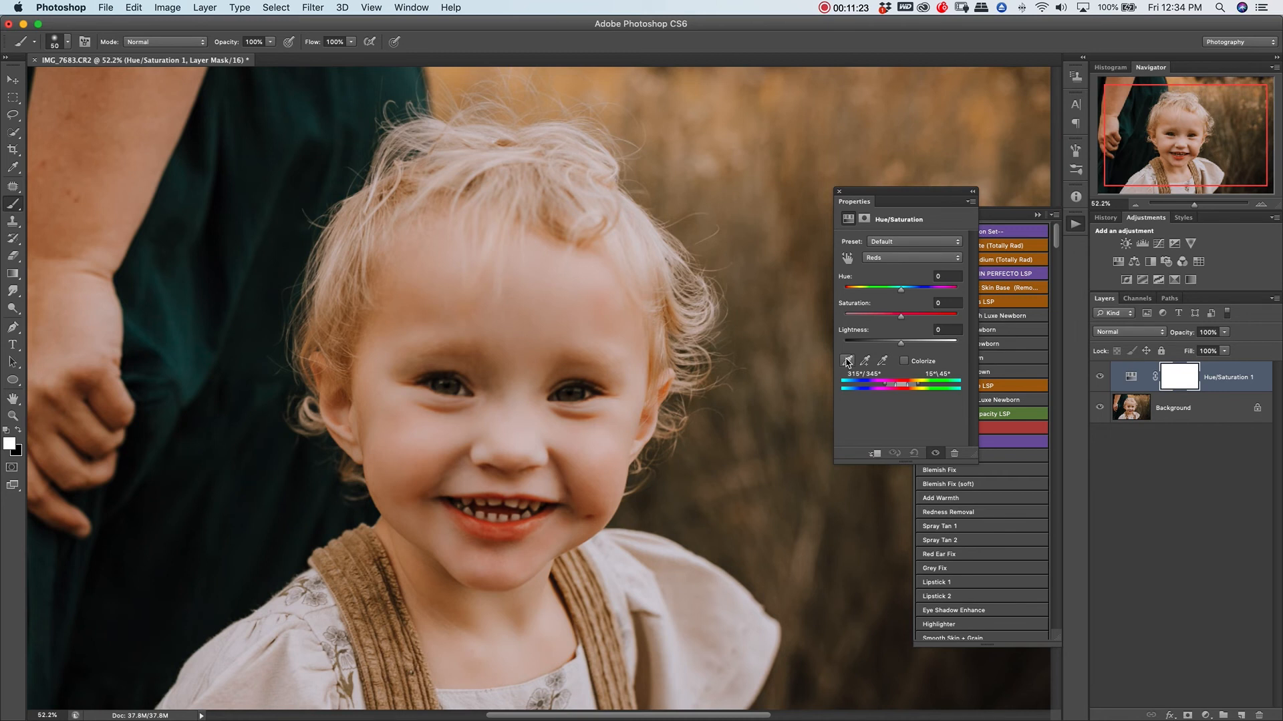
click(847, 360)
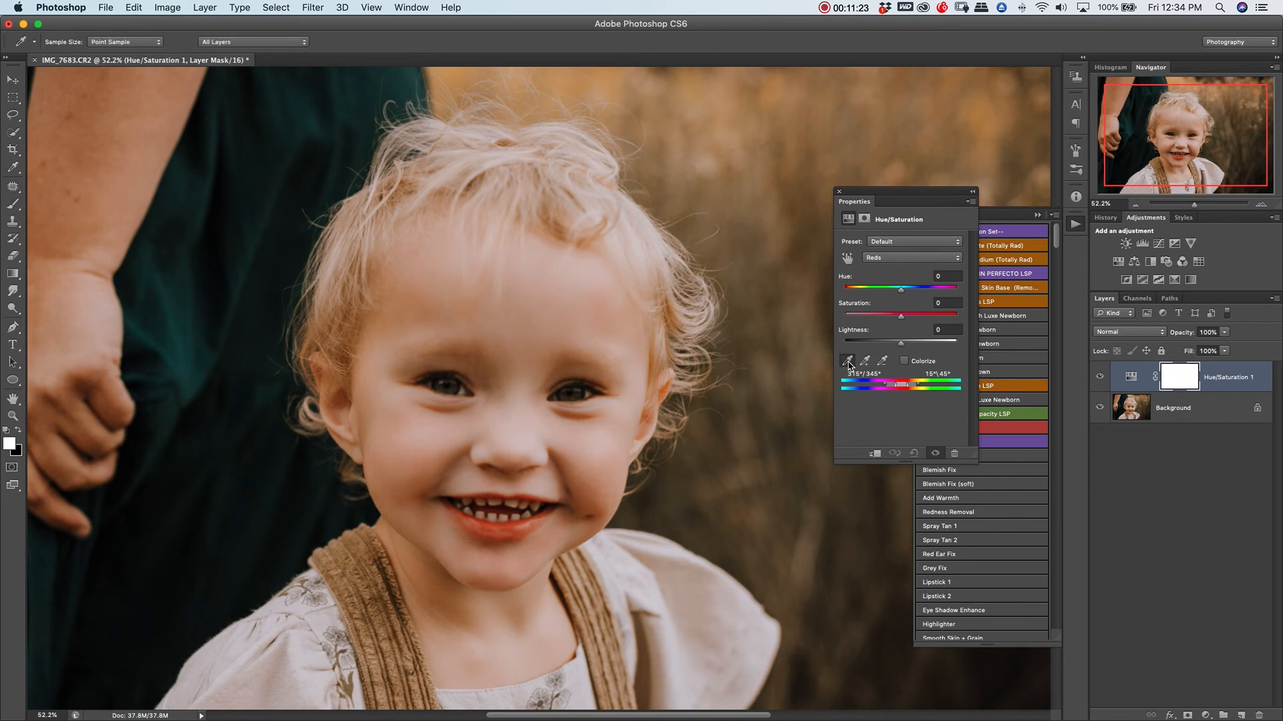
click(492, 523)
Lower the Reds saturation to -6 and compare the image with the adjustment off and on.
click(901, 321)
drag(901, 320, 901, 324)
click(1101, 378)
click(1100, 378)
Invert the Hue/Saturation layer's mask and paint white over the lower and upper lips with a small brush.
key(super+i)
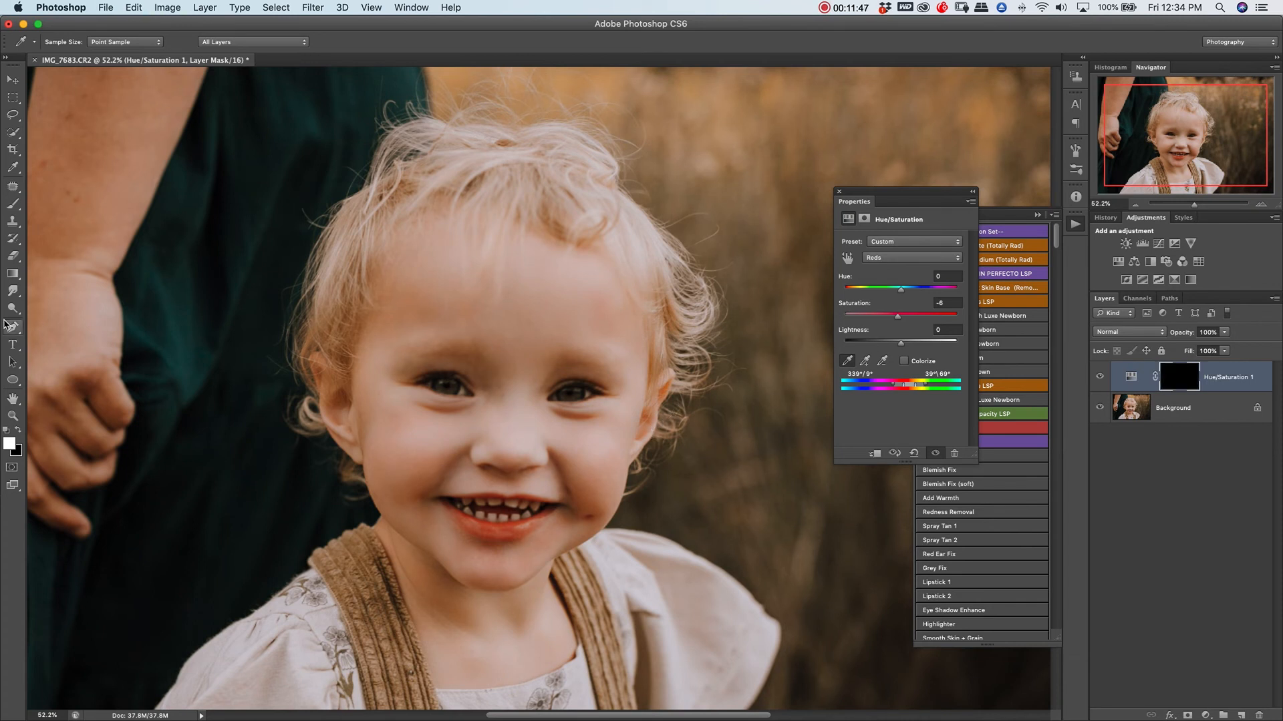
click(15, 206)
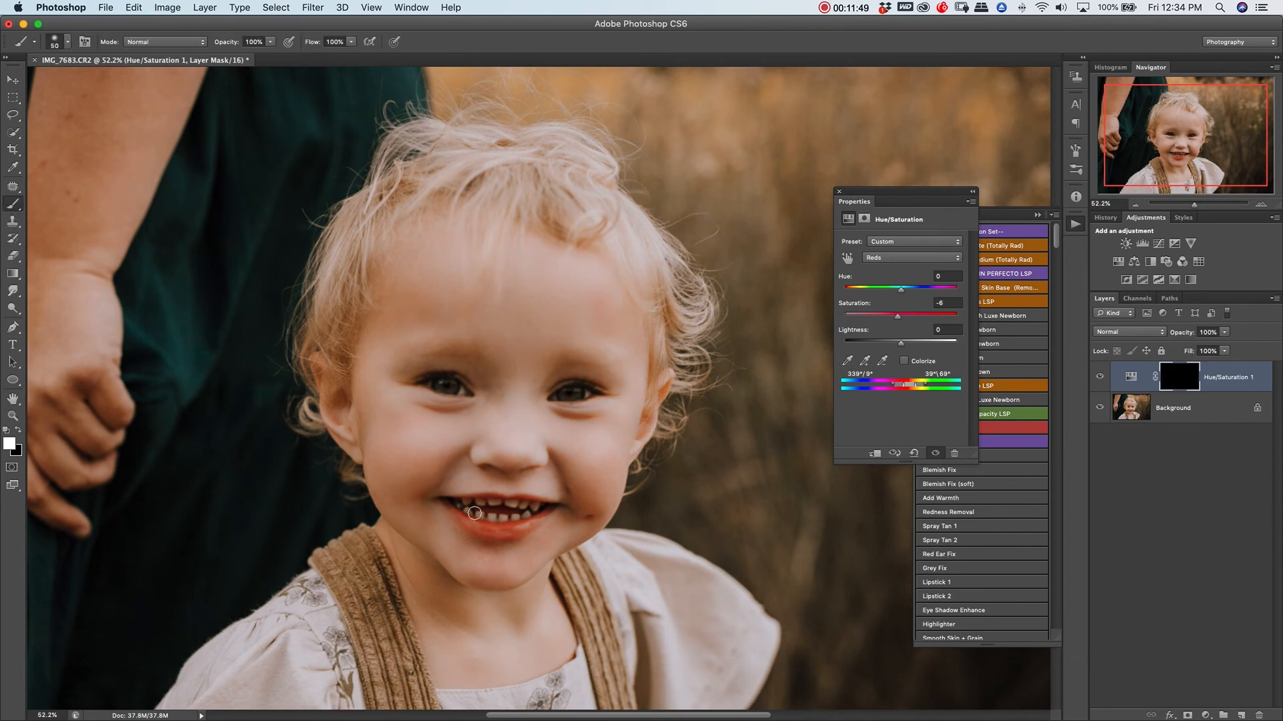
mouse_move(458, 514)
mouse_down()
mouse_move(506, 528)
mouse_move(544, 513)
mouse_move(499, 532)
mouse_up()
click(1179, 378)
key(bracketleft)
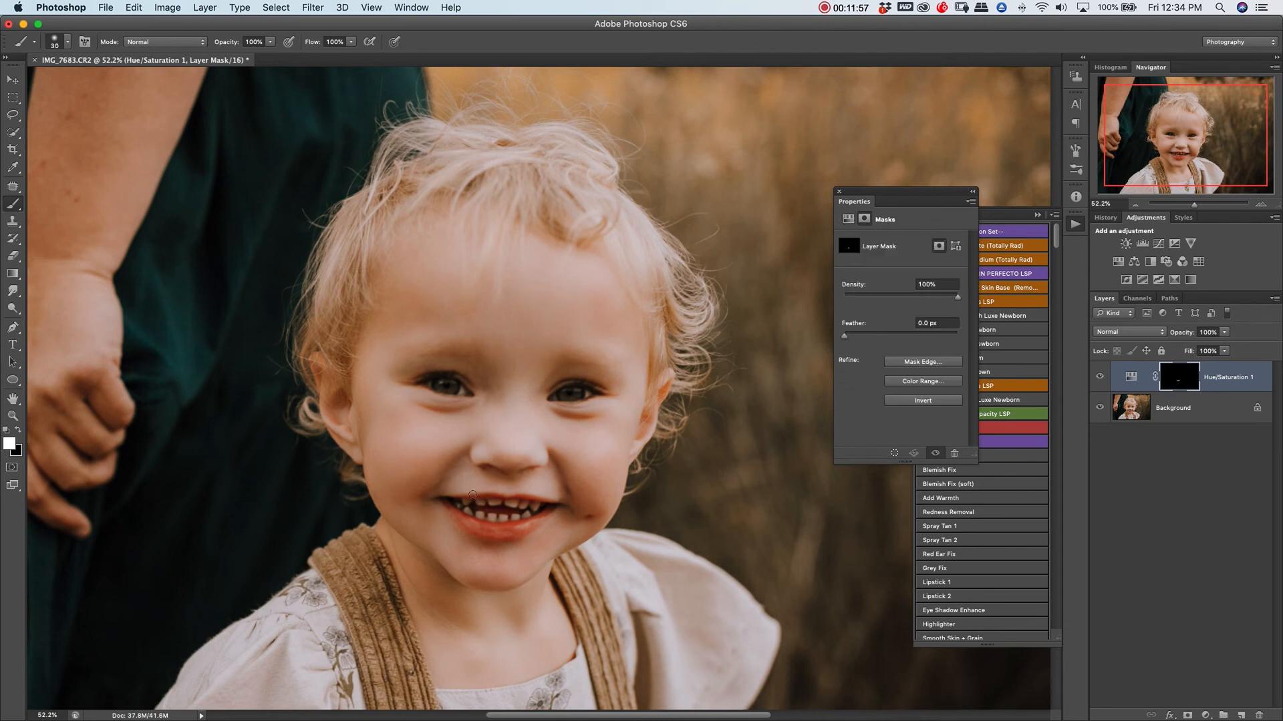
drag(475, 495, 528, 495)
Fine-tune the Master saturation of the Hue/Saturation layer and close its properties.
click(1130, 377)
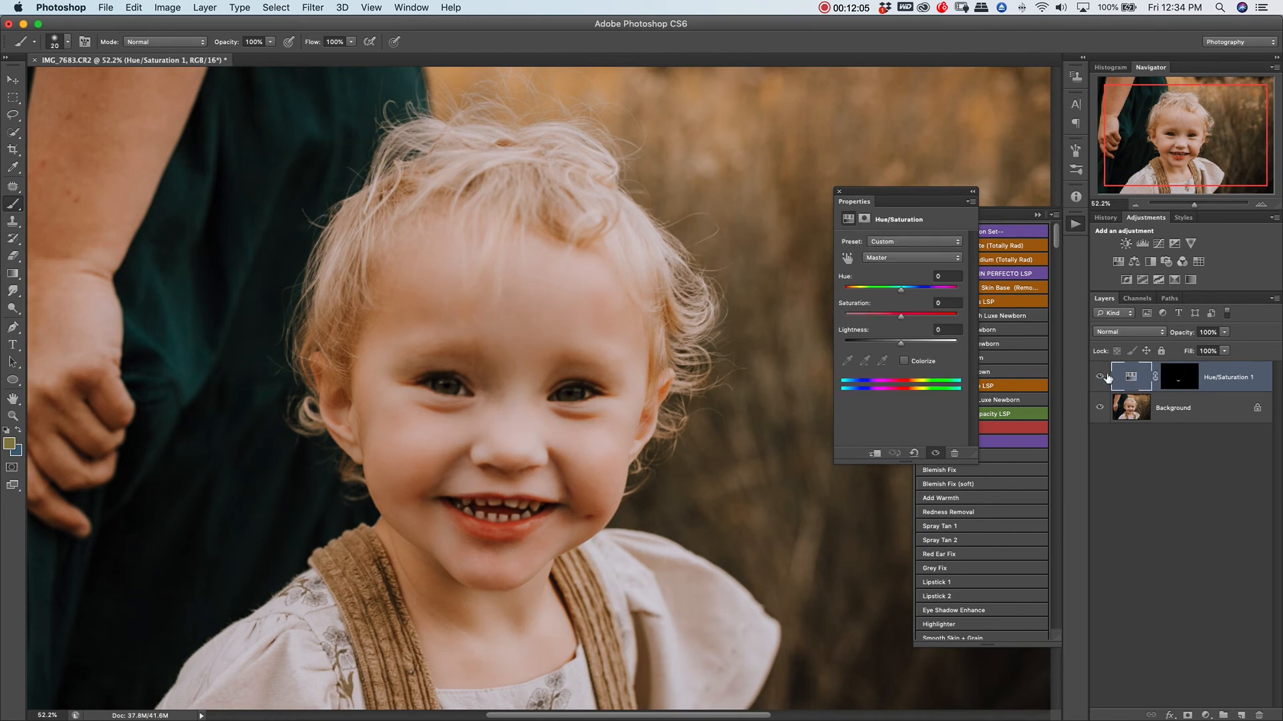
mouse_move(901, 320)
mouse_down()
mouse_move(877, 321)
mouse_move(898, 322)
mouse_up()
drag(898, 322, 900, 322)
click(839, 191)
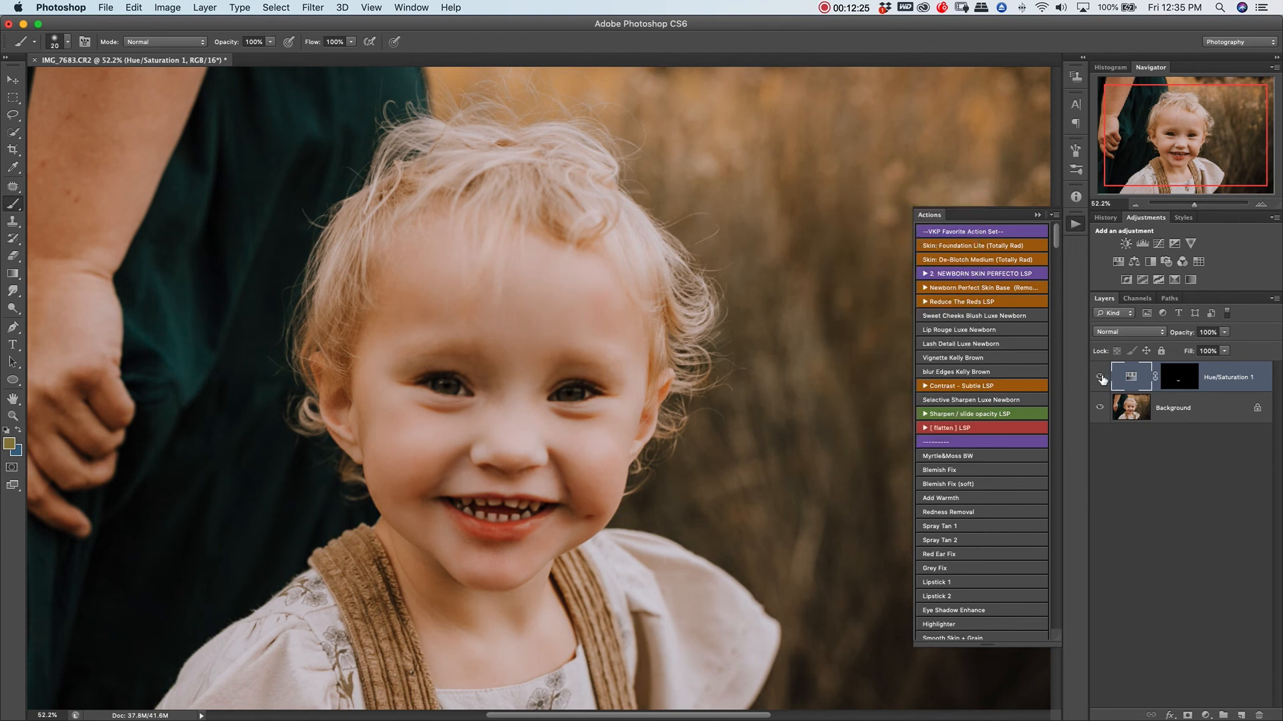
Flatten the Hue/Saturation layer into the Background and view the whole image.
click(1189, 415)
right_click(1191, 416)
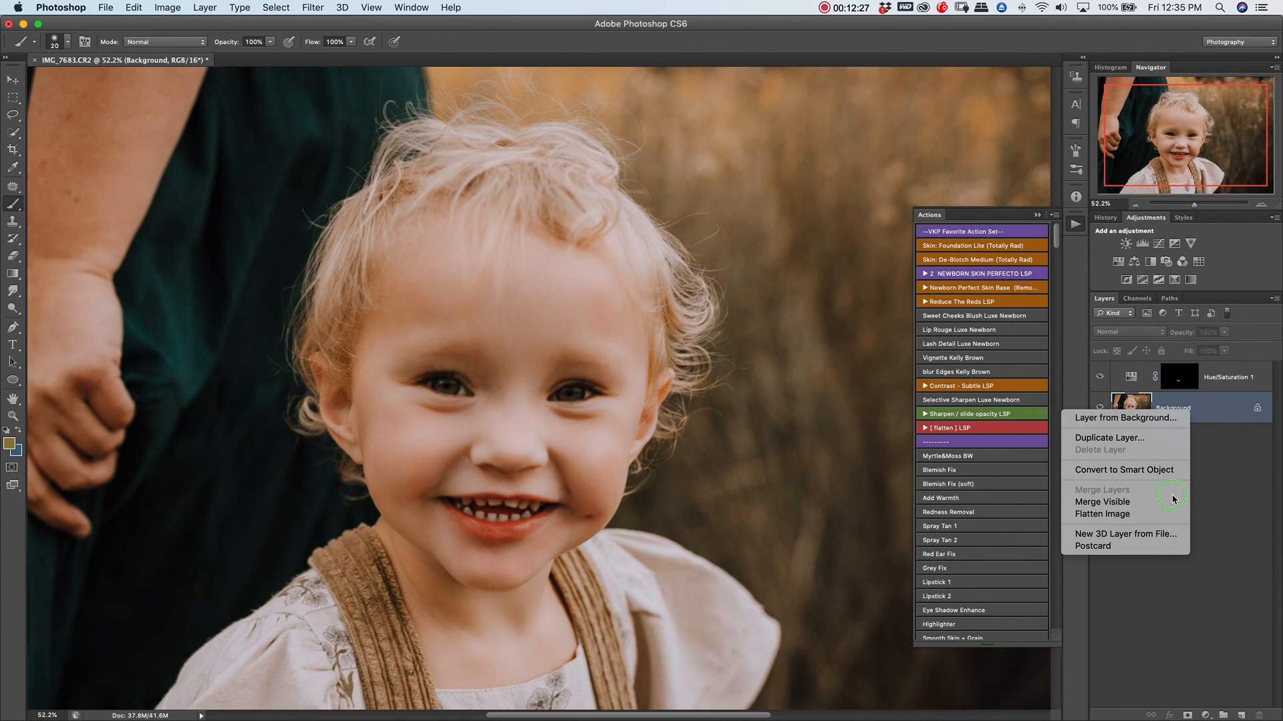
click(1169, 515)
drag(1195, 209, 1192, 204)
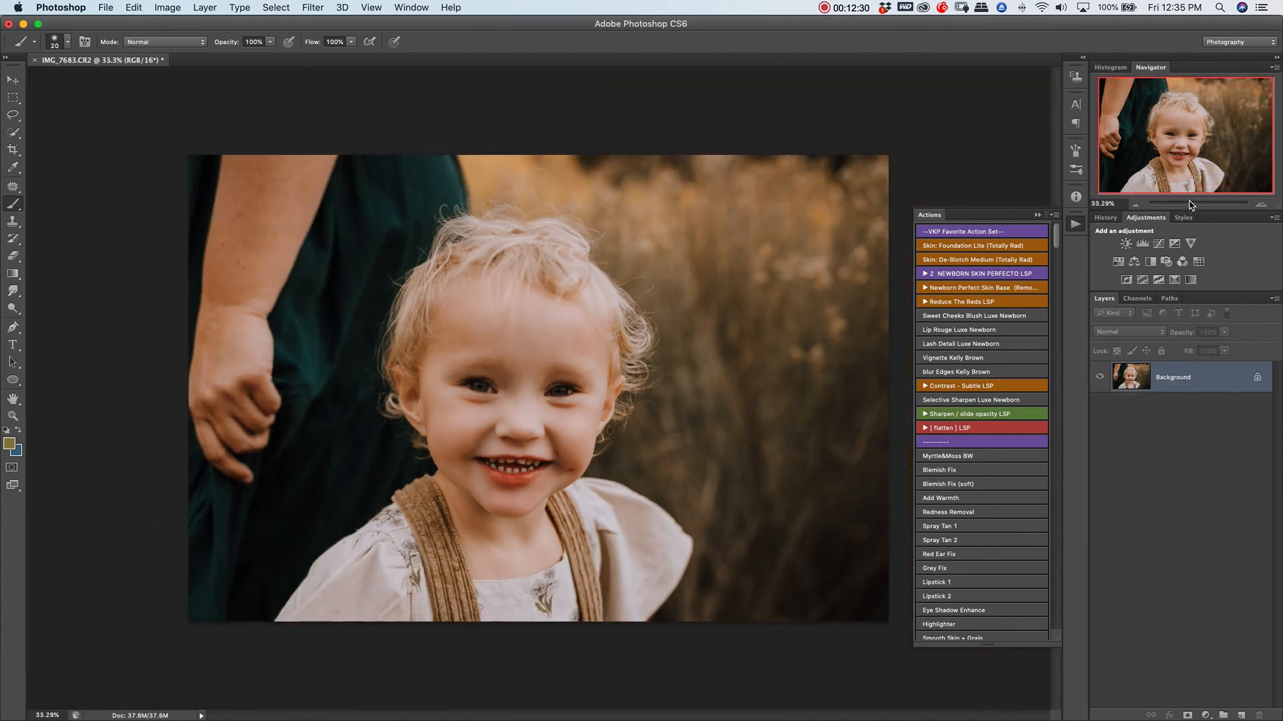
Crop the photo at the 2 x 3 ratio, tightening the frame around the toddler and cutting off most of the adult's arm and hand.
click(1076, 227)
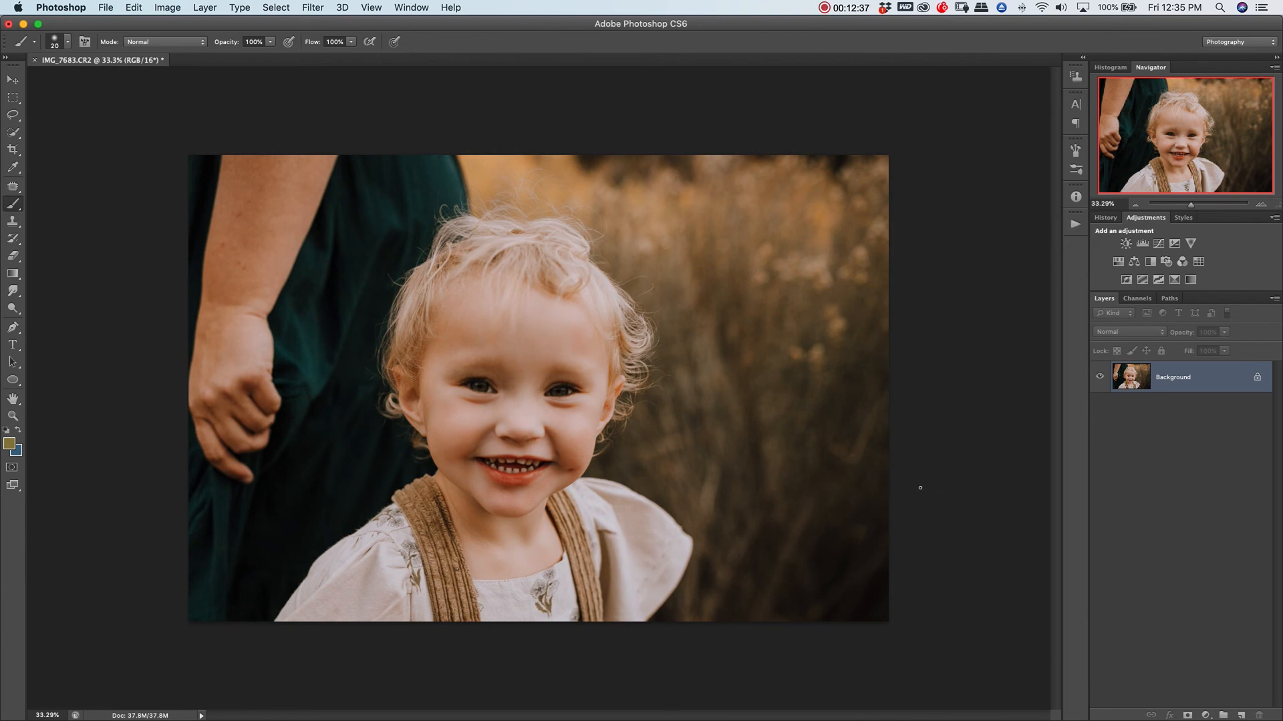
click(13, 150)
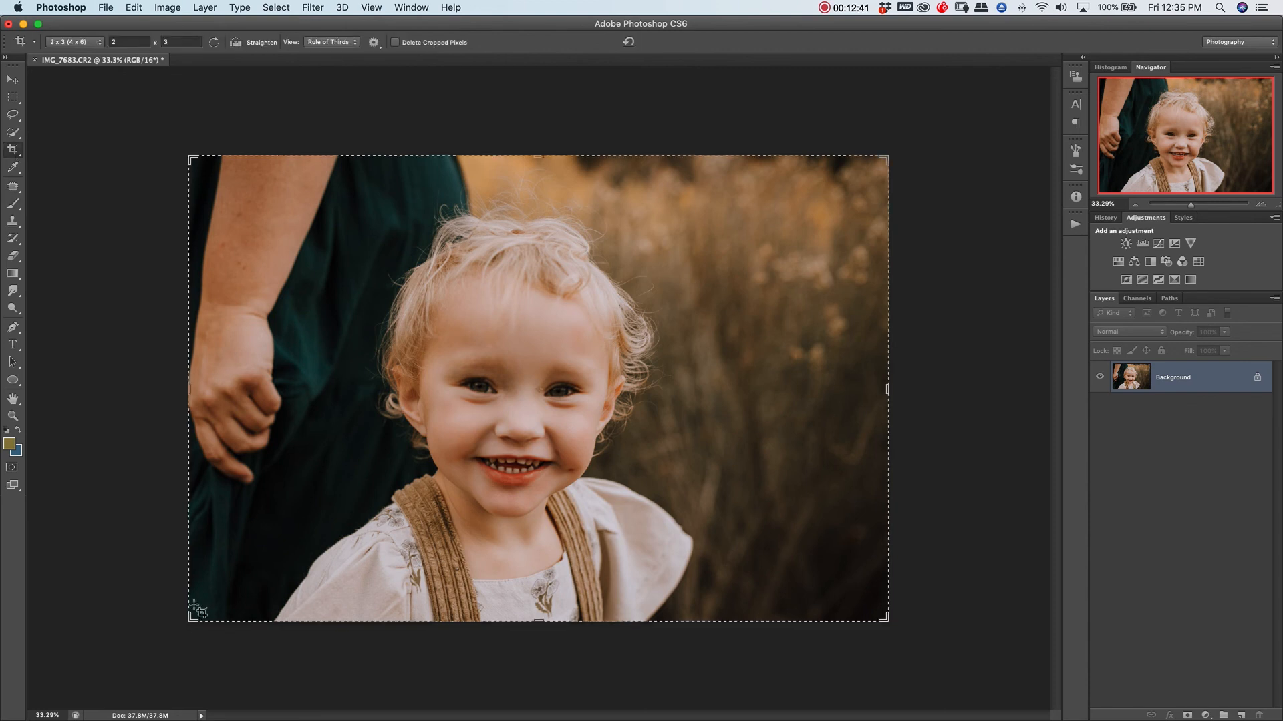
drag(192, 615, 217, 590)
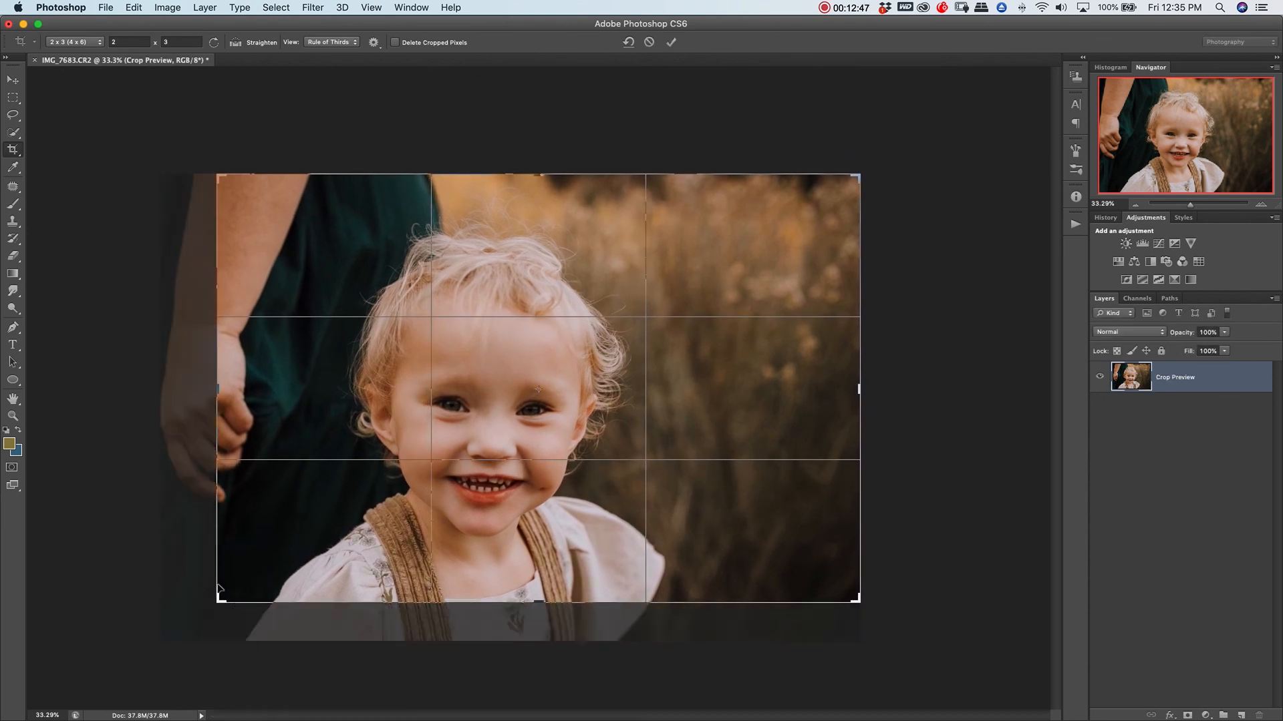
drag(544, 554, 544, 530)
drag(224, 600, 226, 593)
drag(563, 544, 563, 539)
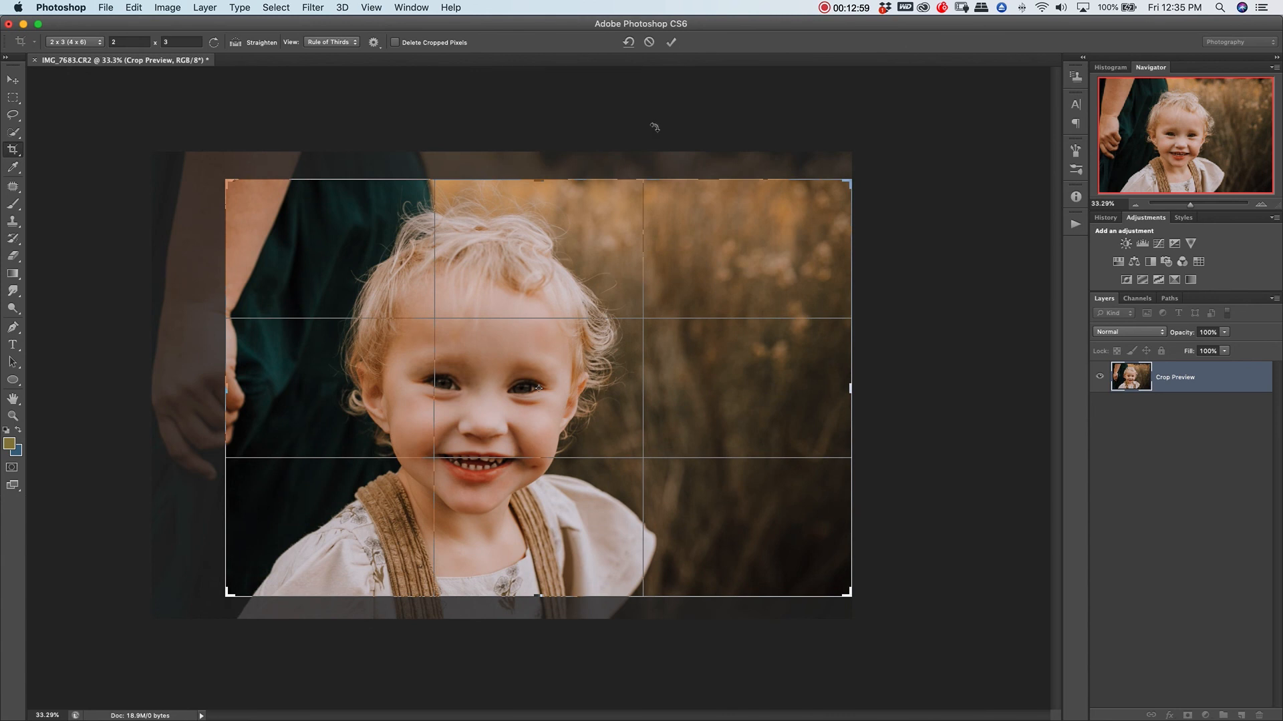
click(673, 43)
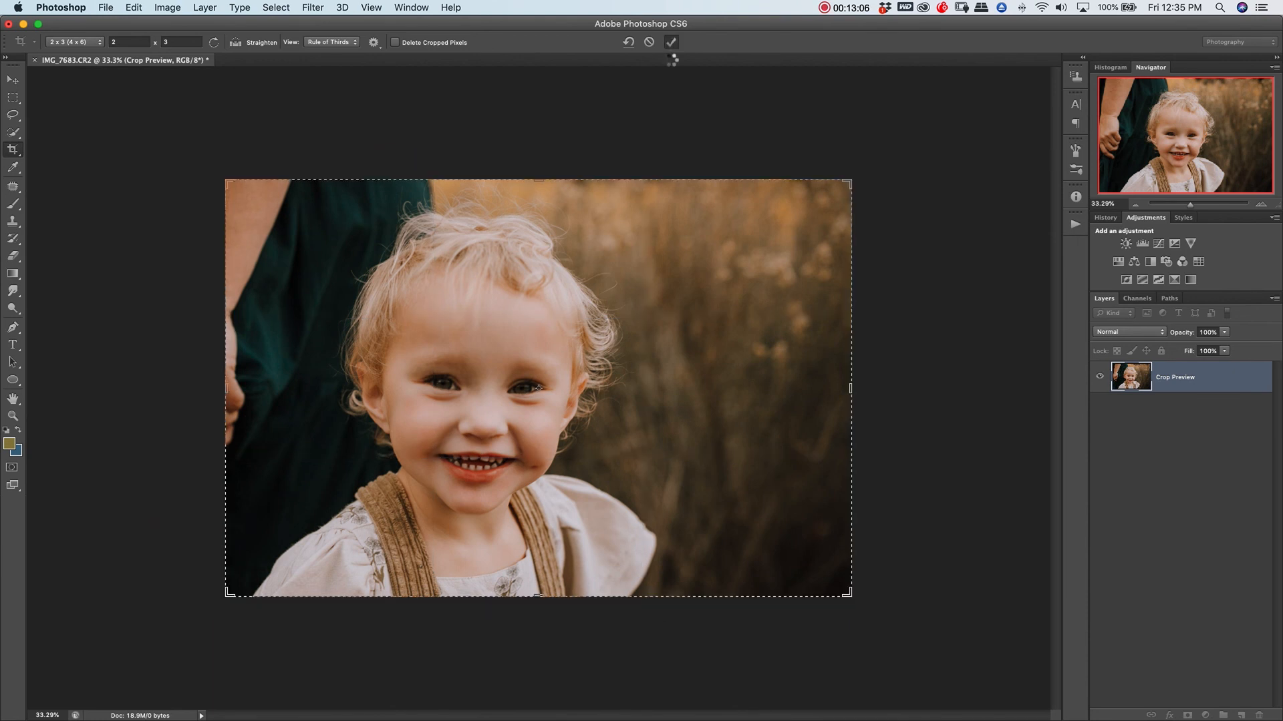
Flatten the cropped image into the Background and duplicate the Background layer.
click(14, 81)
right_click(1172, 379)
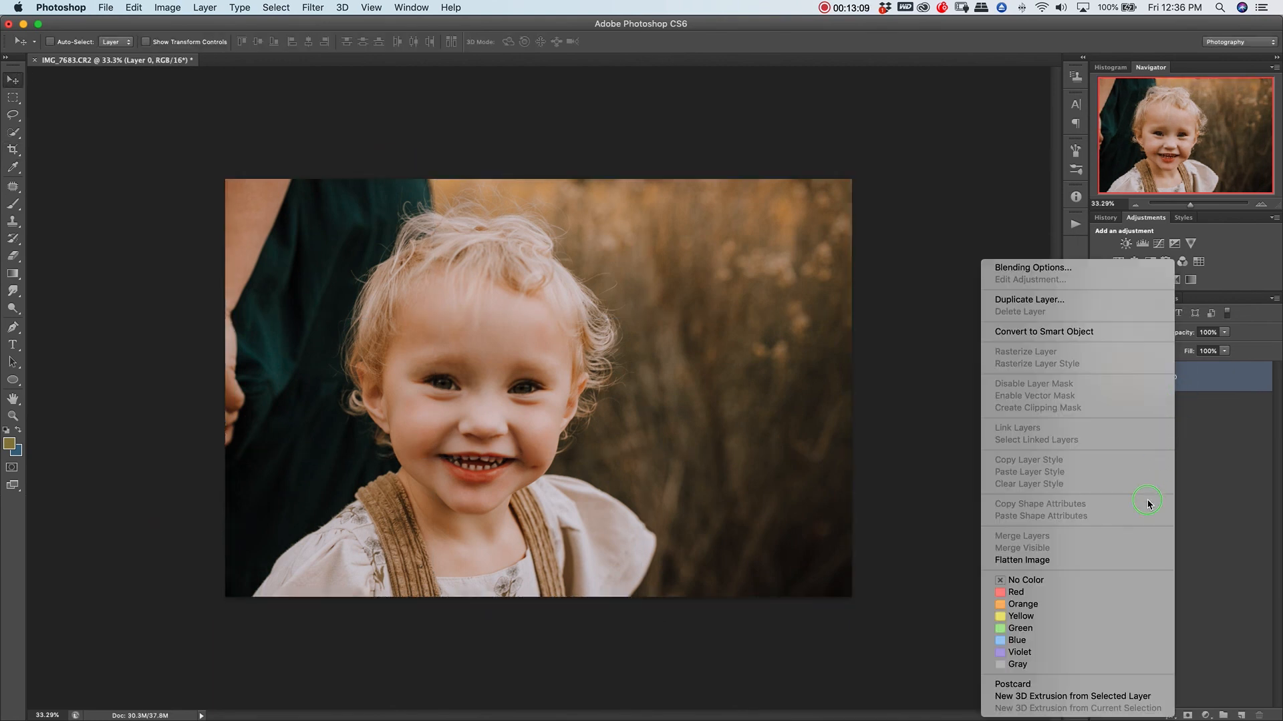
click(1138, 563)
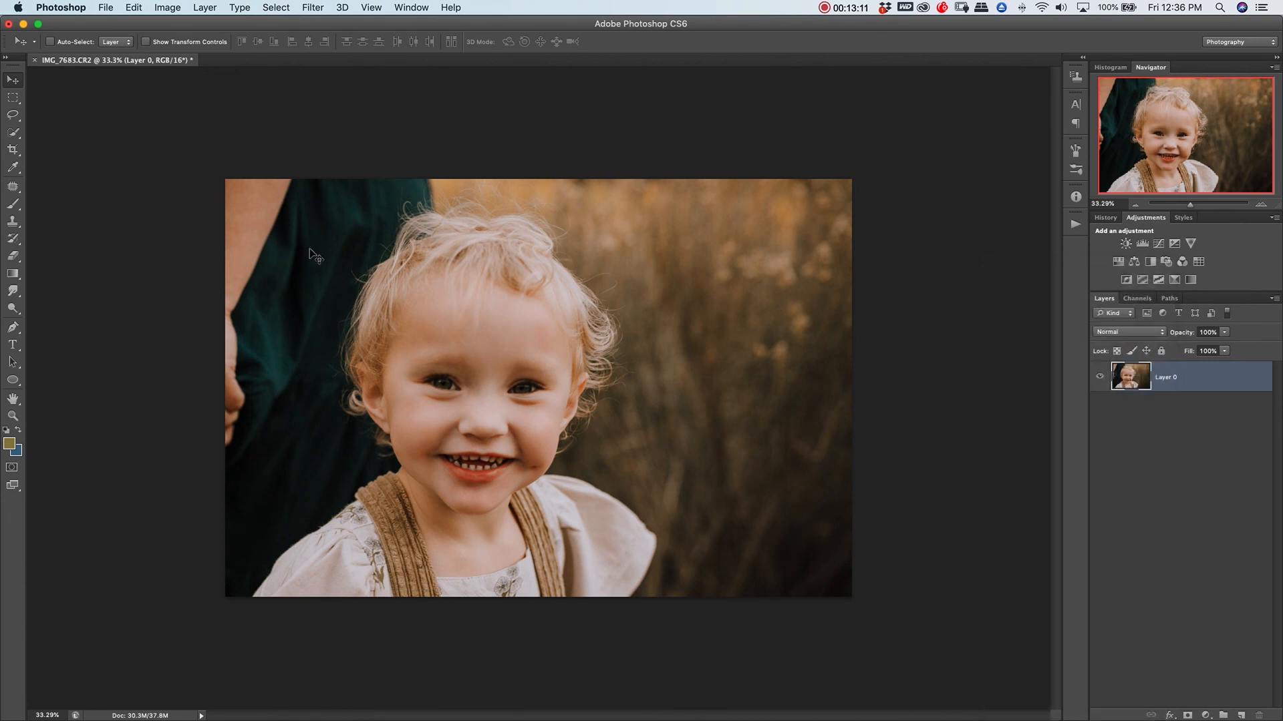
right_click(1217, 392)
click(1171, 564)
drag(1232, 390, 1240, 716)
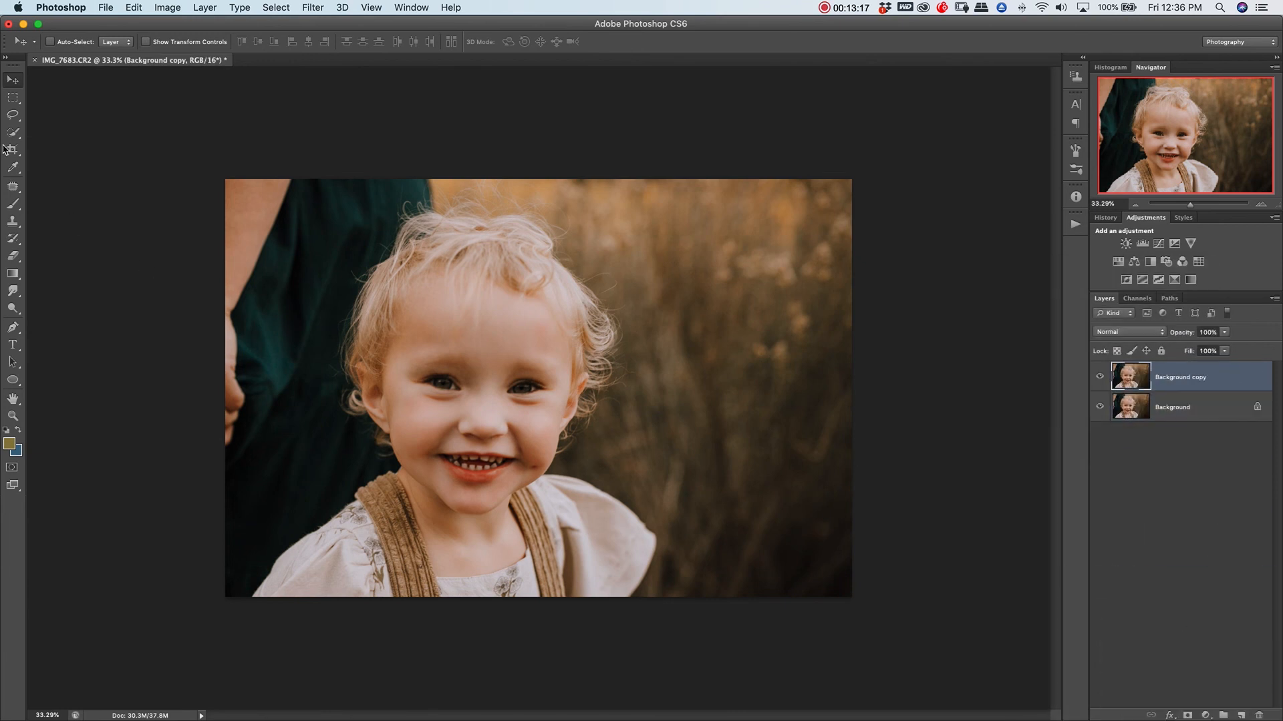
Clone the teal dress fabric over the adult's arm and hand using a 175-pixel Clone Stamp with 51% flow.
click(14, 221)
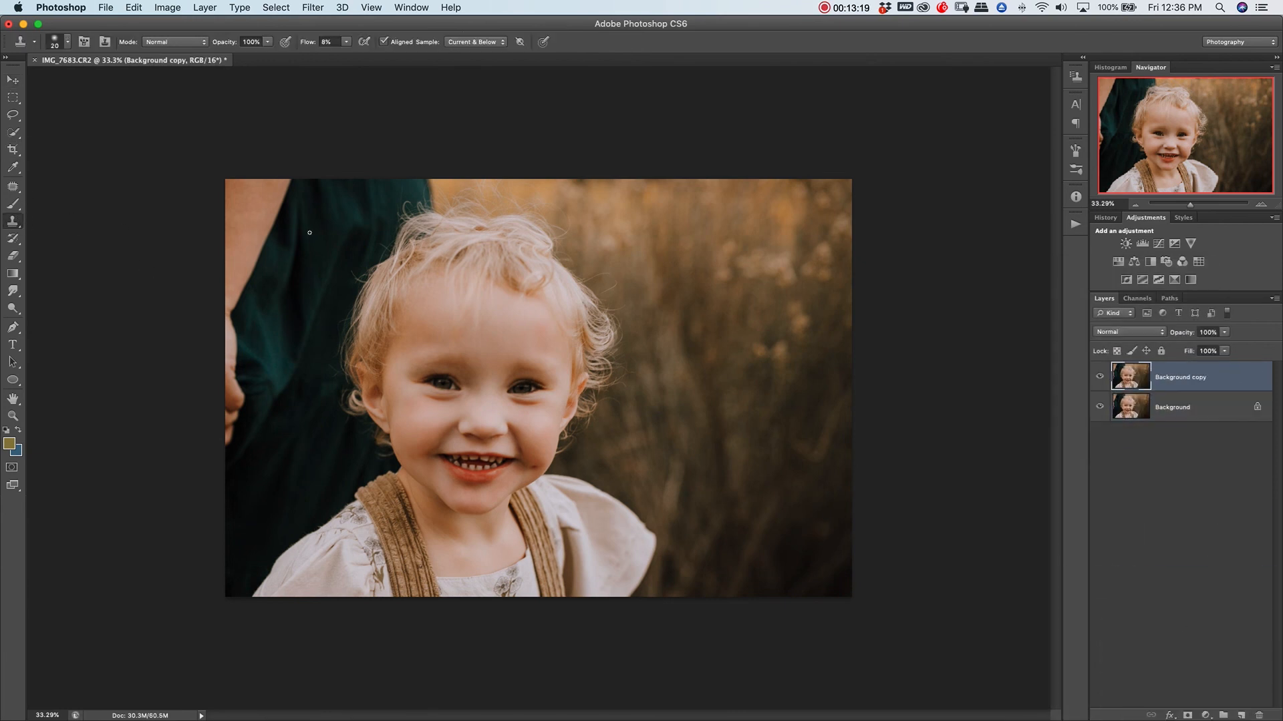
key(bracketright)
key(bracketright)
key(bracketright)
key(bracketright)
key(bracketright)
key(bracketright)
drag(312, 44, 334, 47)
alt+click(308, 205)
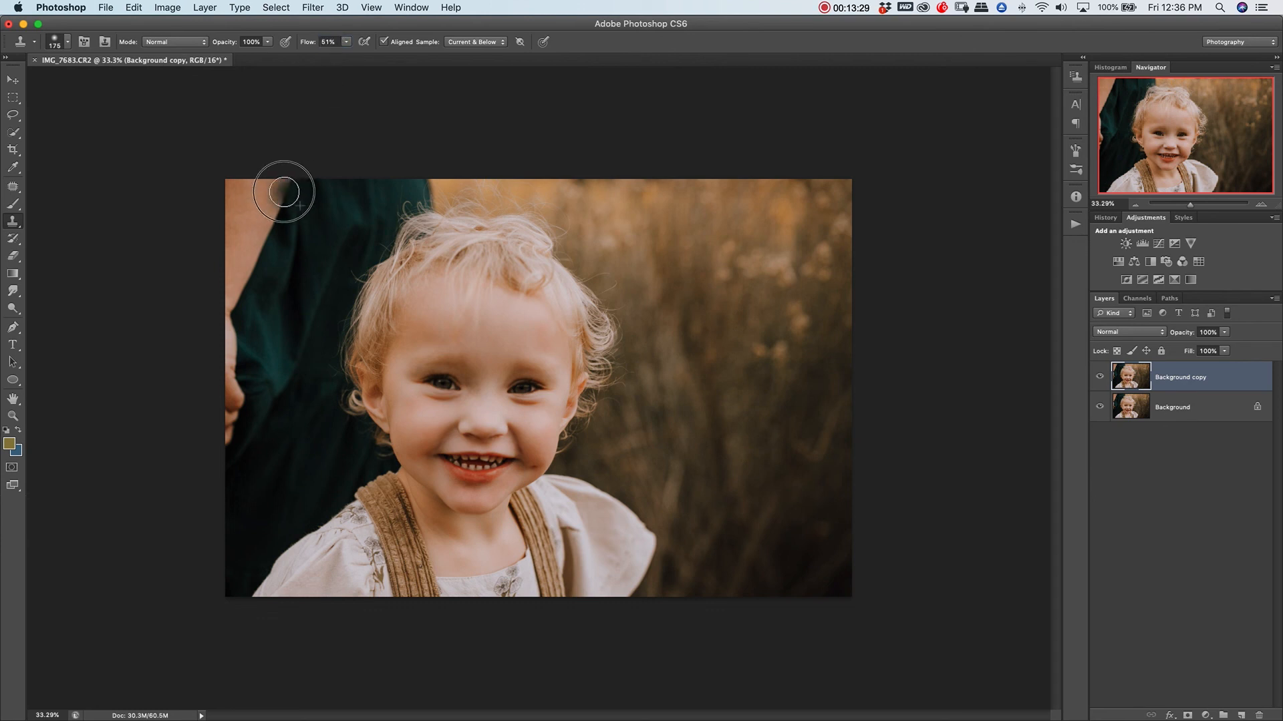
mouse_move(258, 248)
mouse_down()
mouse_move(244, 288)
mouse_move(266, 232)
mouse_move(269, 186)
mouse_move(257, 187)
mouse_move(278, 207)
mouse_move(280, 195)
mouse_move(256, 198)
mouse_move(264, 183)
mouse_move(232, 265)
mouse_move(262, 249)
mouse_move(229, 276)
mouse_move(226, 438)
mouse_up()
mouse_move(257, 255)
mouse_down()
mouse_move(228, 238)
mouse_move(225, 221)
mouse_move(248, 195)
mouse_move(228, 185)
mouse_move(251, 180)
mouse_move(225, 186)
mouse_move(229, 258)
mouse_up()
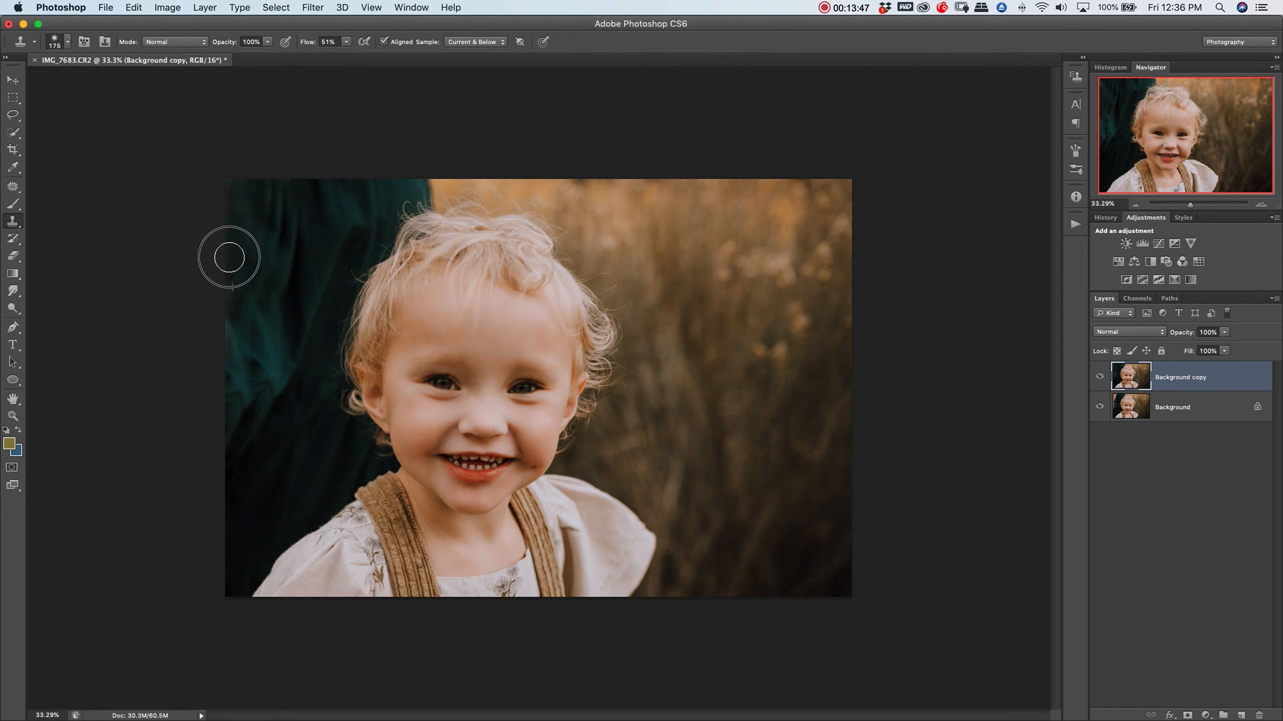
drag(247, 185, 233, 182)
alt+click(237, 356)
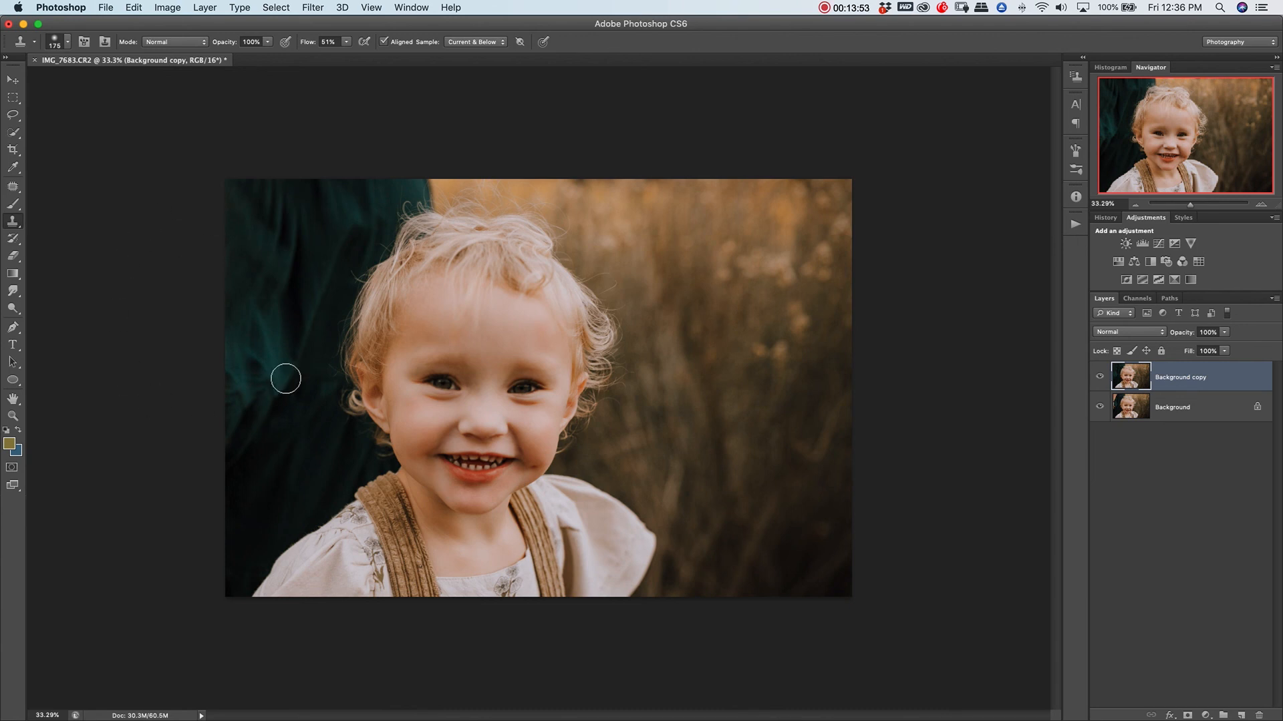
Patch the cloned area of the teal dress where the hand was, using the Content-Aware Patch tool.
click(13, 186)
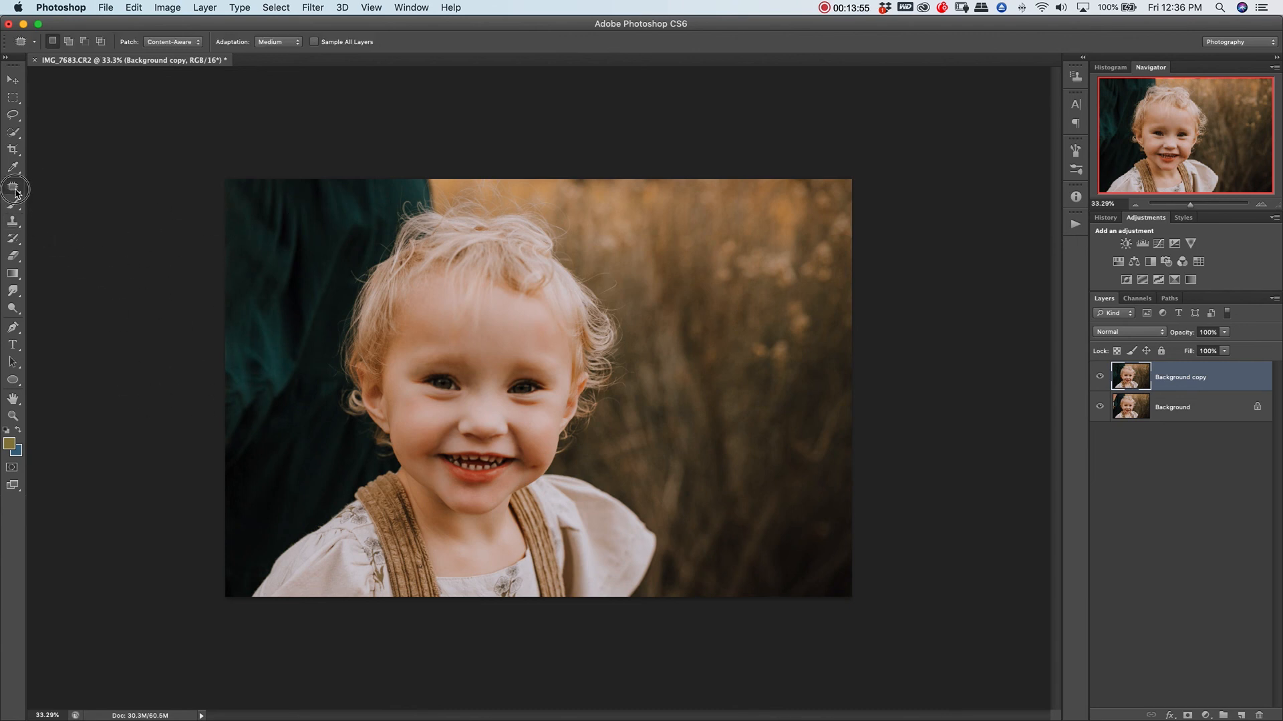
mouse_move(234, 370)
mouse_down()
mouse_move(224, 376)
mouse_move(258, 421)
mouse_move(285, 351)
mouse_move(259, 358)
mouse_move(236, 399)
mouse_move(244, 382)
mouse_up()
key(super+d)
click(256, 375)
click(259, 358)
click(243, 384)
Patch the repeated folds in the upper part of the teal dress and the bright area below them.
click(277, 189)
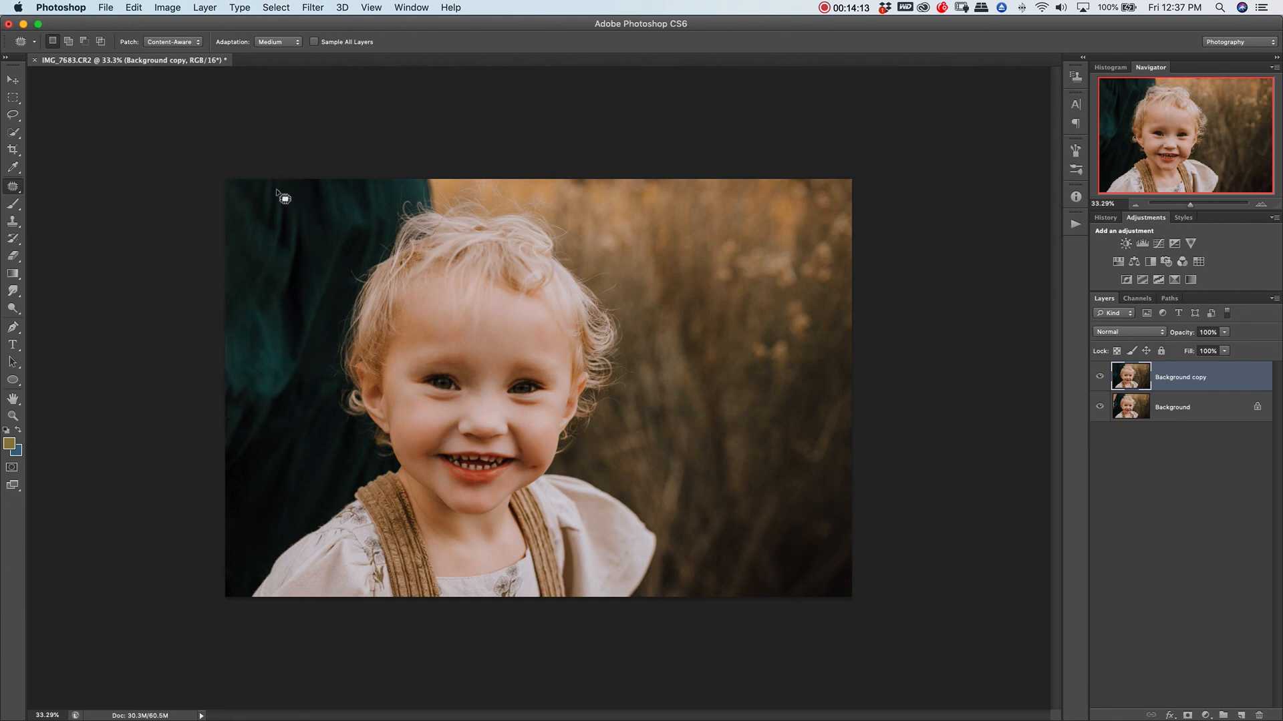
mouse_move(274, 183)
mouse_down()
mouse_move(288, 214)
mouse_move(275, 185)
mouse_up()
drag(278, 213, 259, 252)
click(268, 250)
drag(248, 190, 261, 185)
drag(266, 204, 259, 270)
key(super+d)
click(263, 362)
click(260, 349)
click(245, 348)
Clone darker dress fabric from just below over the bright teal patch beside the toddler's head.
click(13, 221)
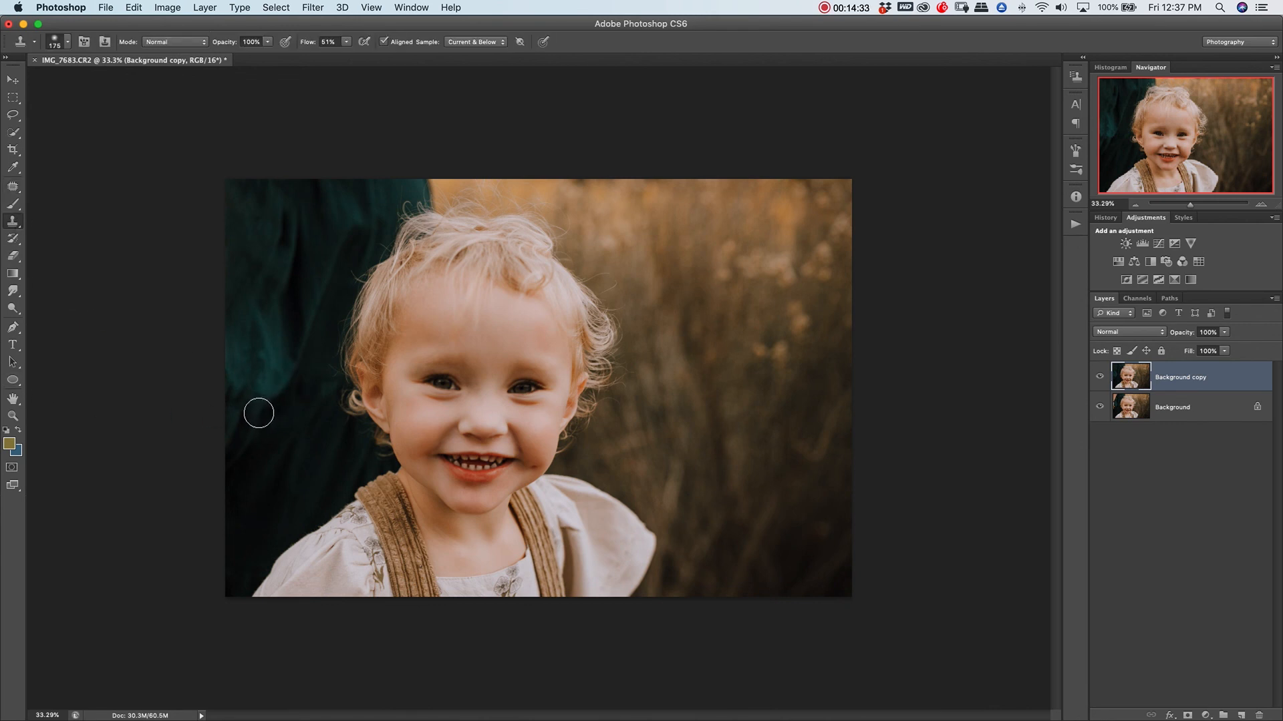
alt+click(235, 415)
click(283, 372)
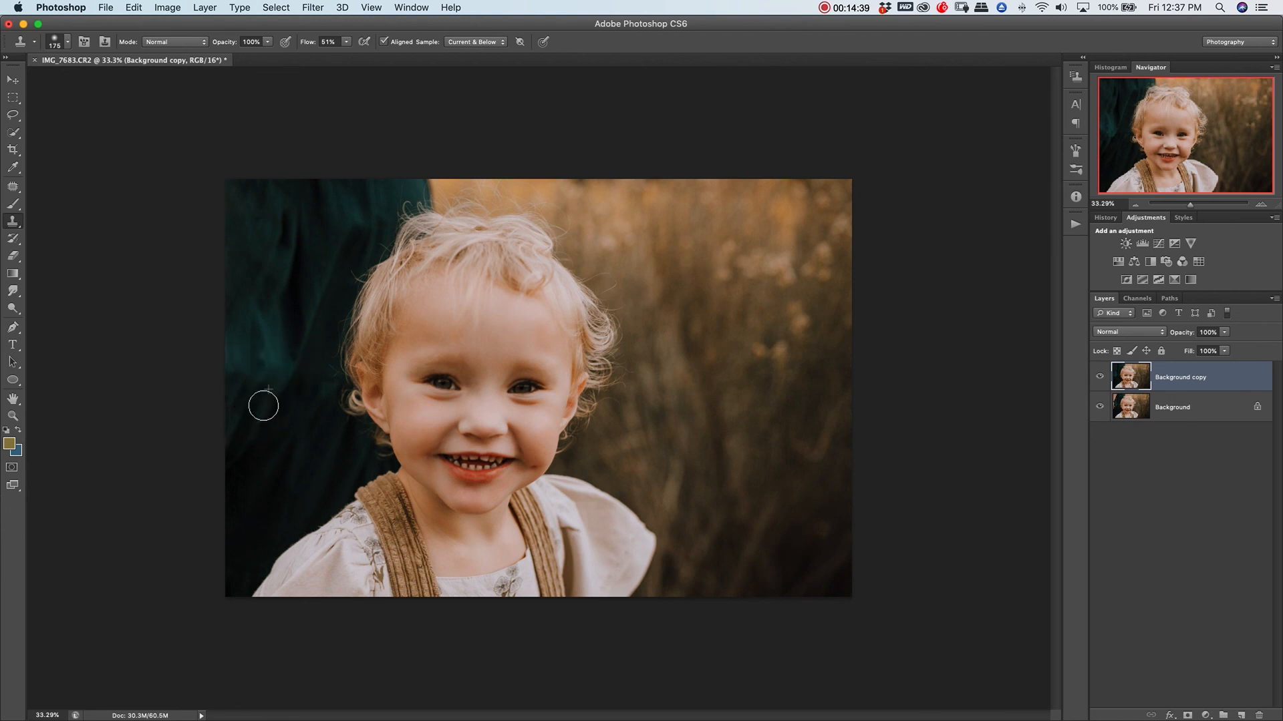
click(261, 363)
alt+click(255, 410)
click(271, 362)
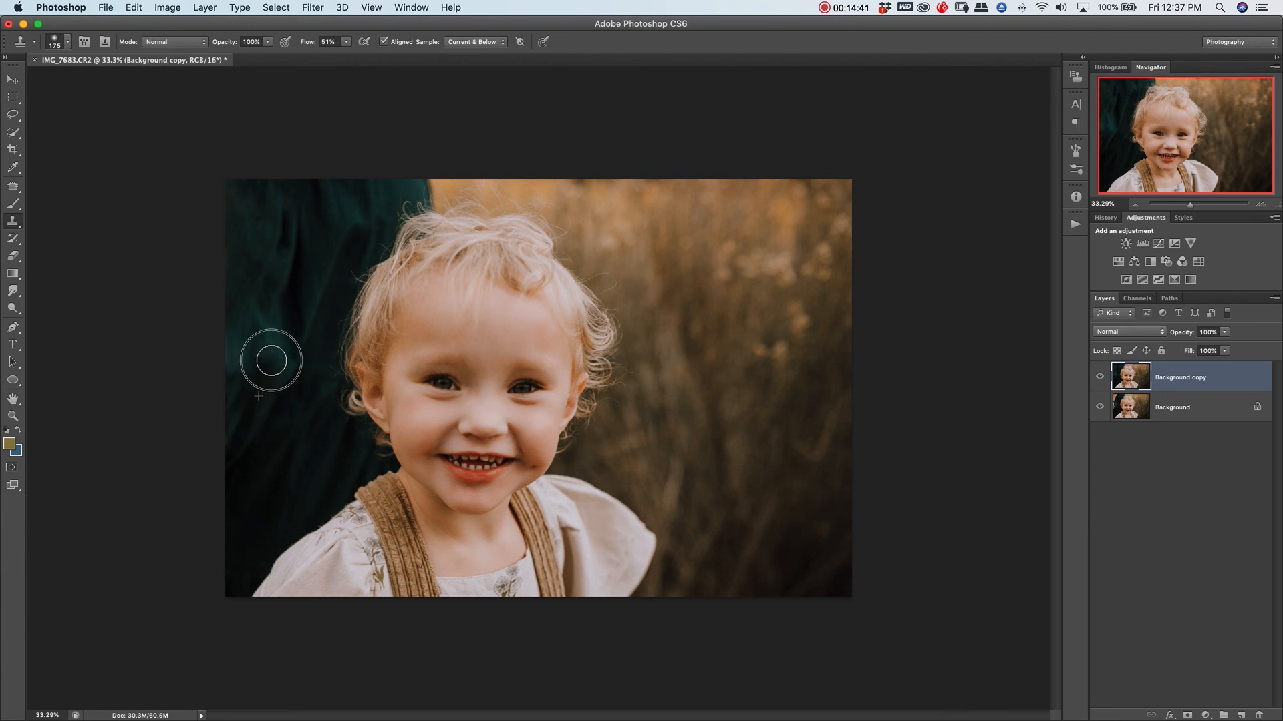
click(279, 371)
click(229, 366)
click(255, 365)
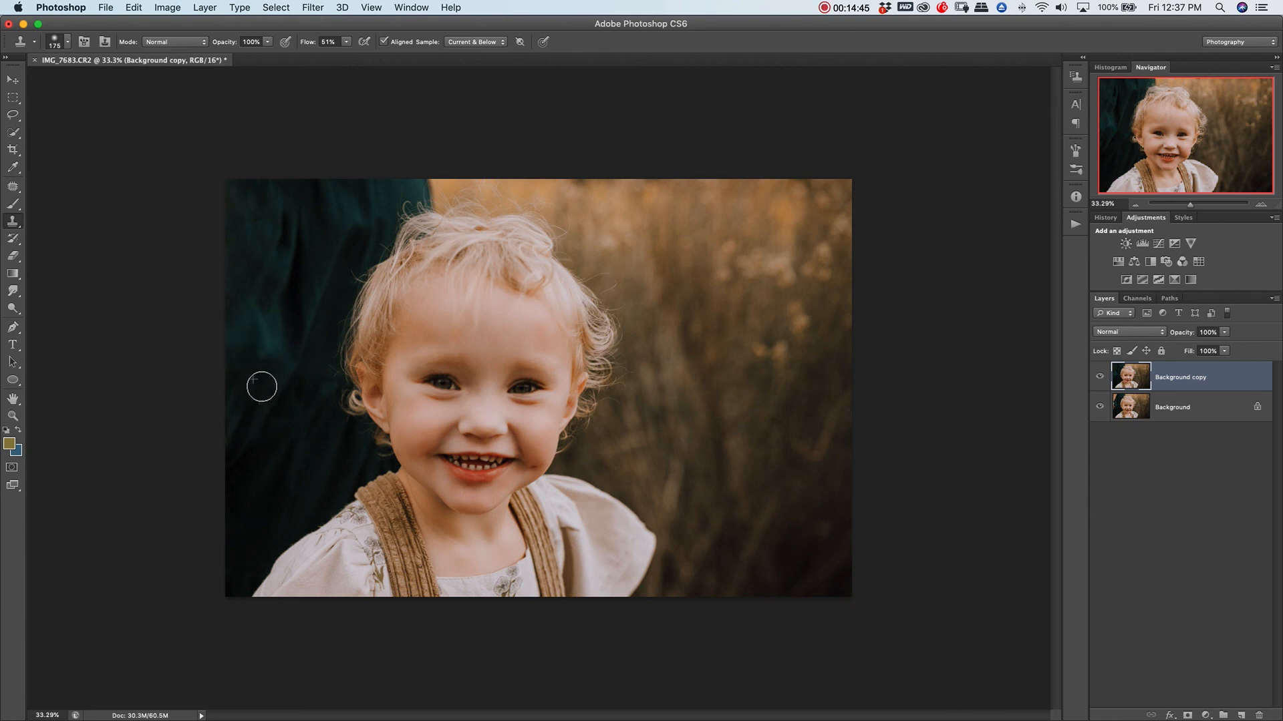
Resample the dress fabric and clone over the remaining uneven marks at the toddler's ear level and higher up the dress.
alt+click(264, 351)
drag(267, 373, 273, 382)
click(228, 259)
mouse_move(254, 250)
mouse_down()
mouse_move(252, 215)
mouse_move(260, 300)
mouse_move(269, 280)
mouse_up()
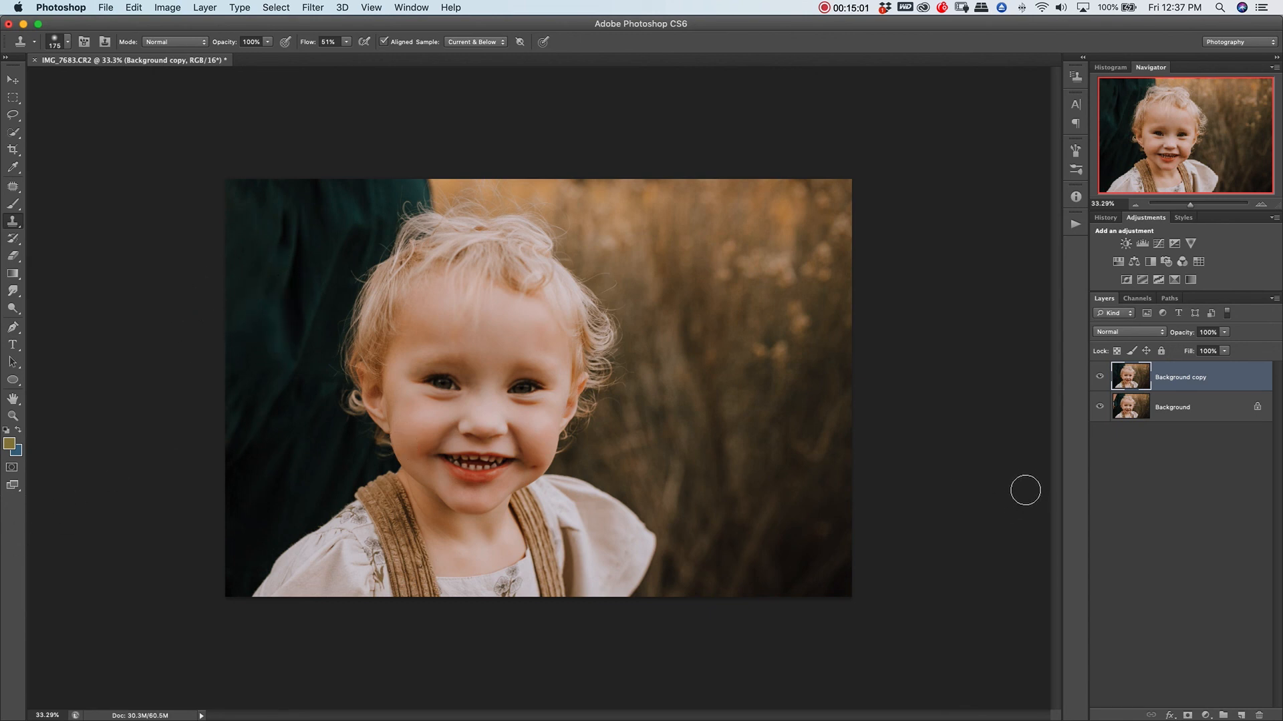
Compare the image with the Background copy layer off and on, and flatten it into the Background.
click(1100, 378)
click(1100, 377)
right_click(1187, 407)
click(1136, 519)
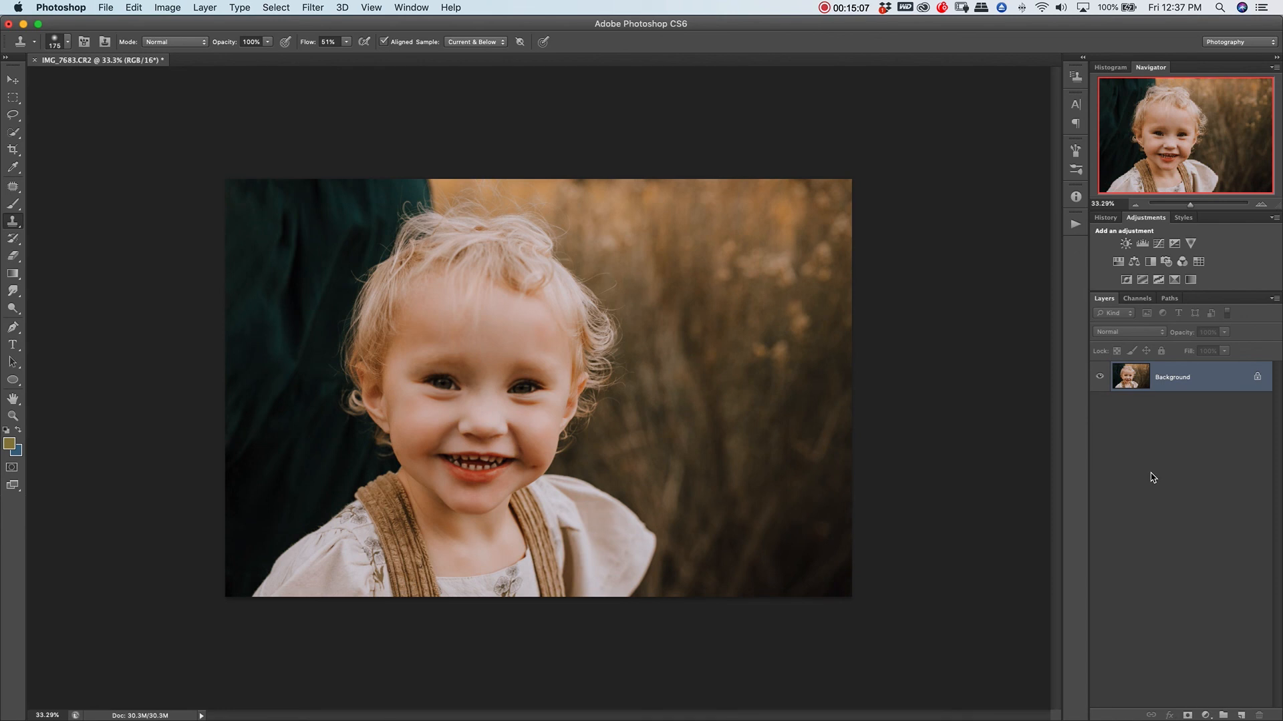
Add a Curves adjustment layer, raise its midtones to about input 118, output 136, invert its mask and choose the Brush tool.
click(1158, 243)
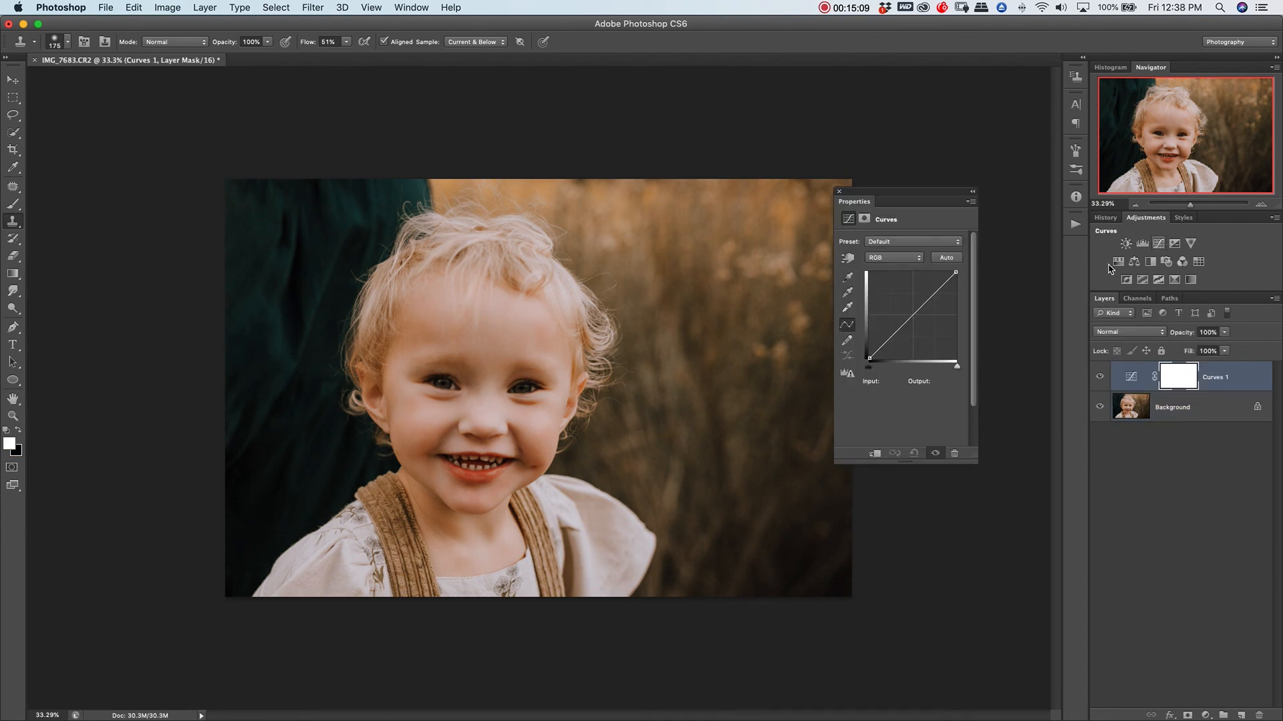
drag(913, 314, 910, 312)
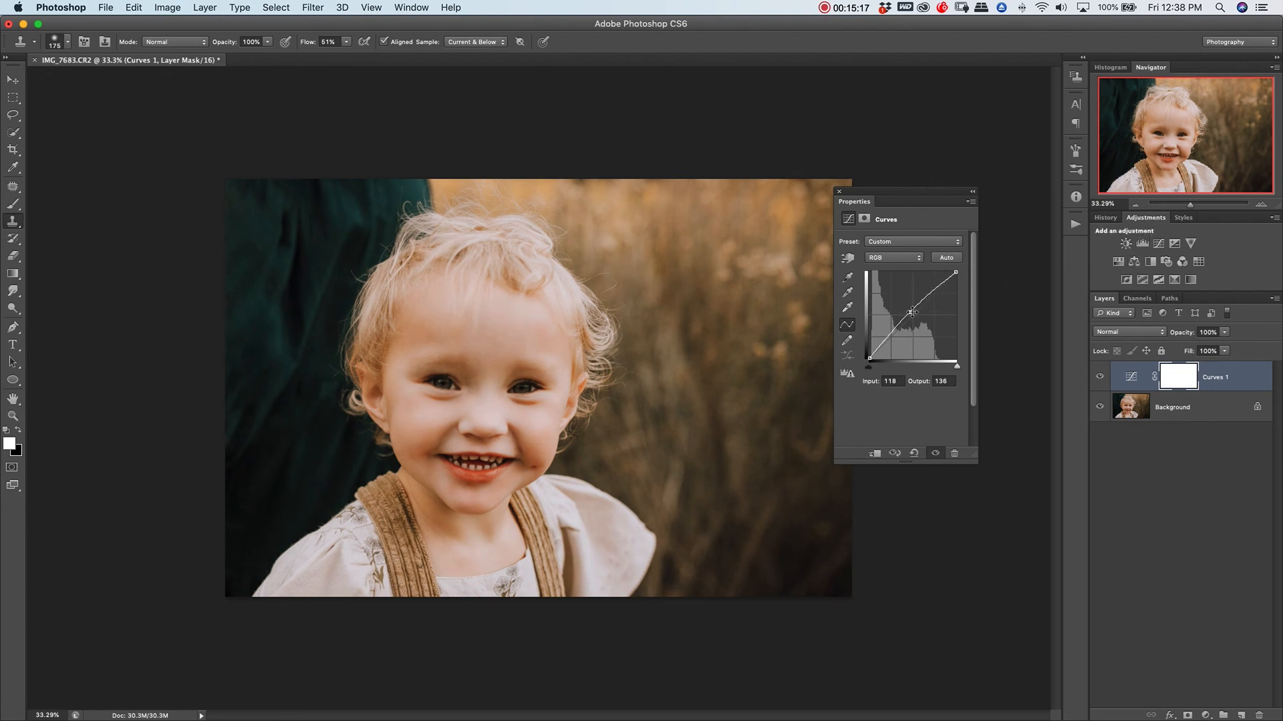
drag(909, 312, 910, 311)
click(840, 194)
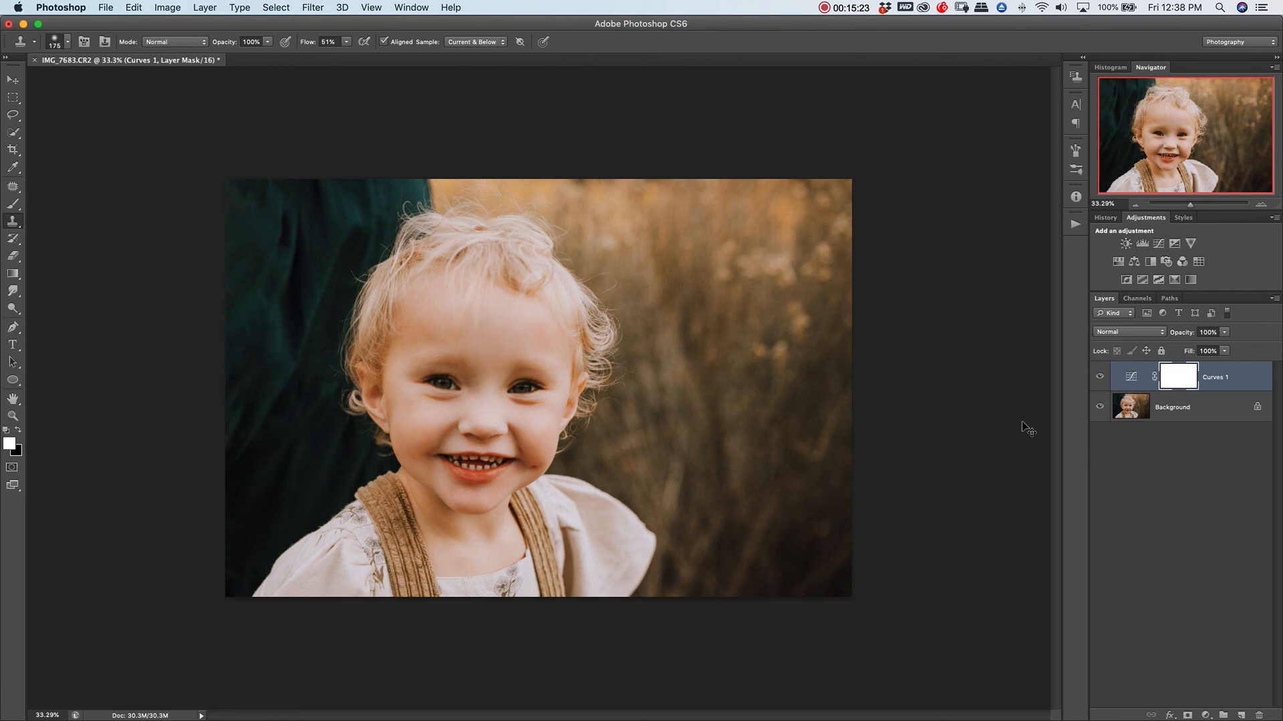
key(super+i)
click(14, 204)
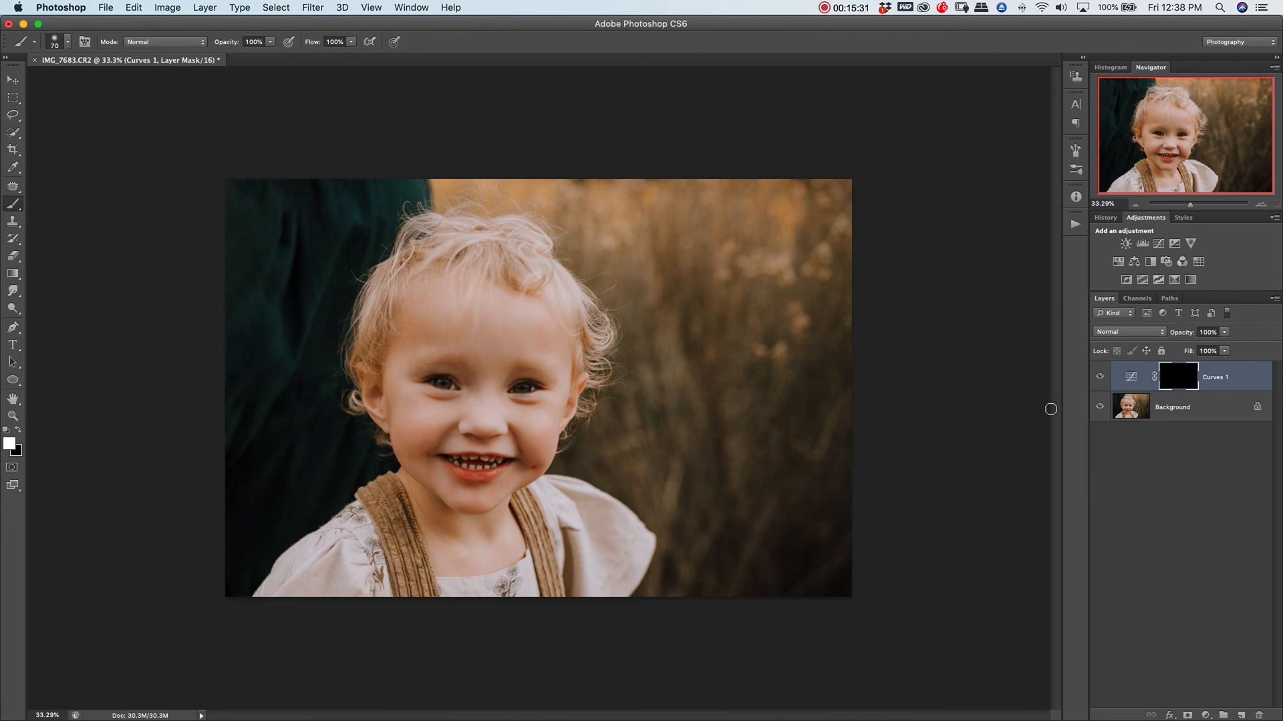
Compare the image with the Curves layer off and on, and flatten it into the Background.
click(1100, 378)
click(1101, 378)
click(1101, 377)
click(1101, 378)
right_click(1201, 416)
click(1135, 520)
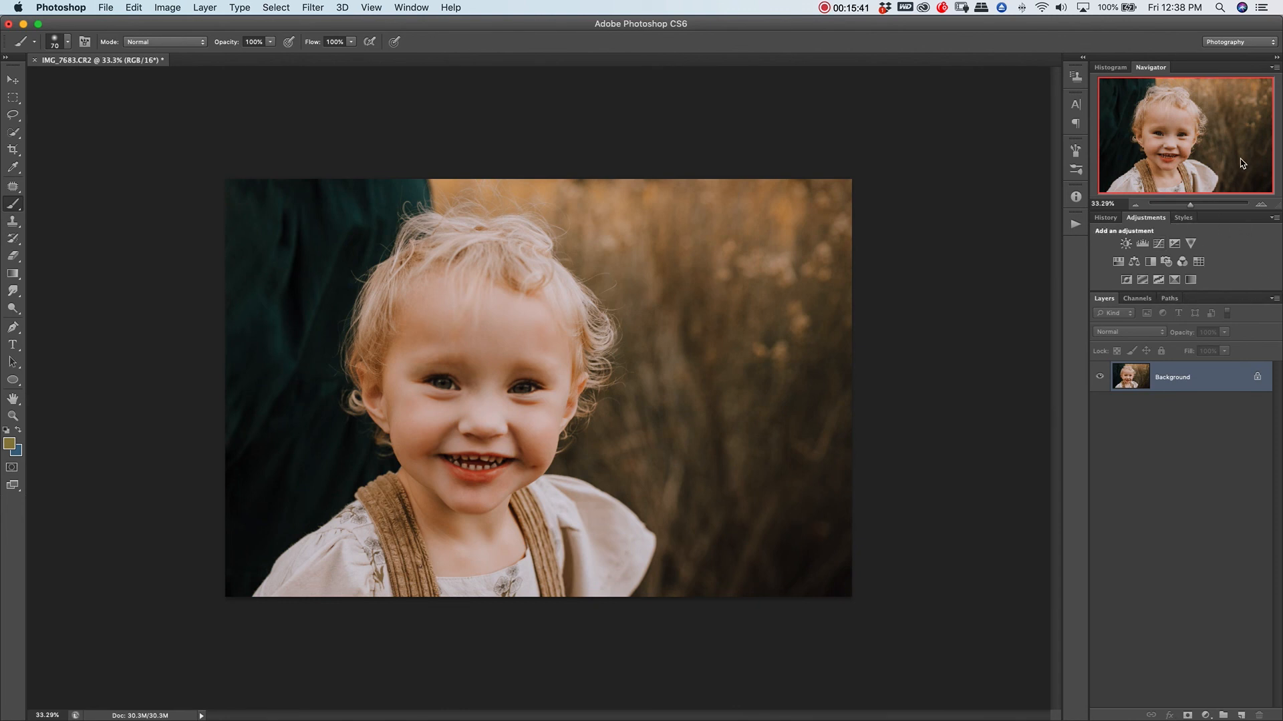
Take a history snapshot of the finished retouch.
click(1106, 218)
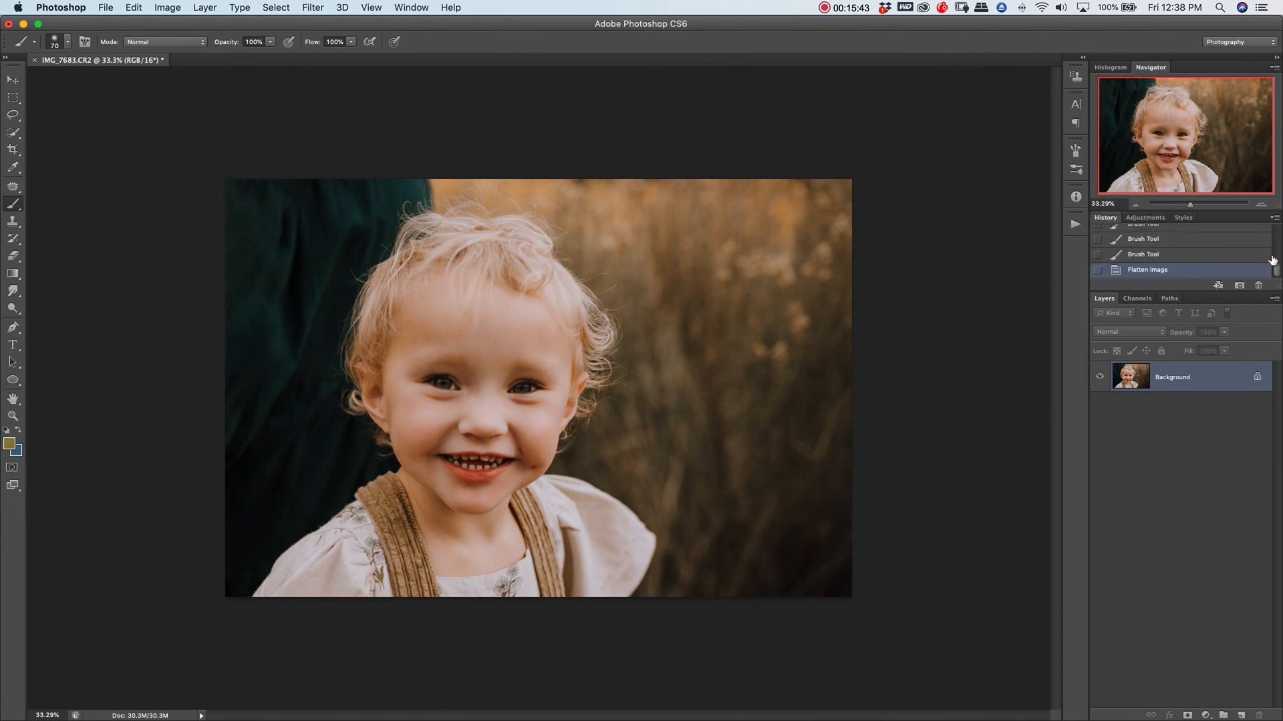
drag(1278, 274, 1279, 225)
click(1240, 286)
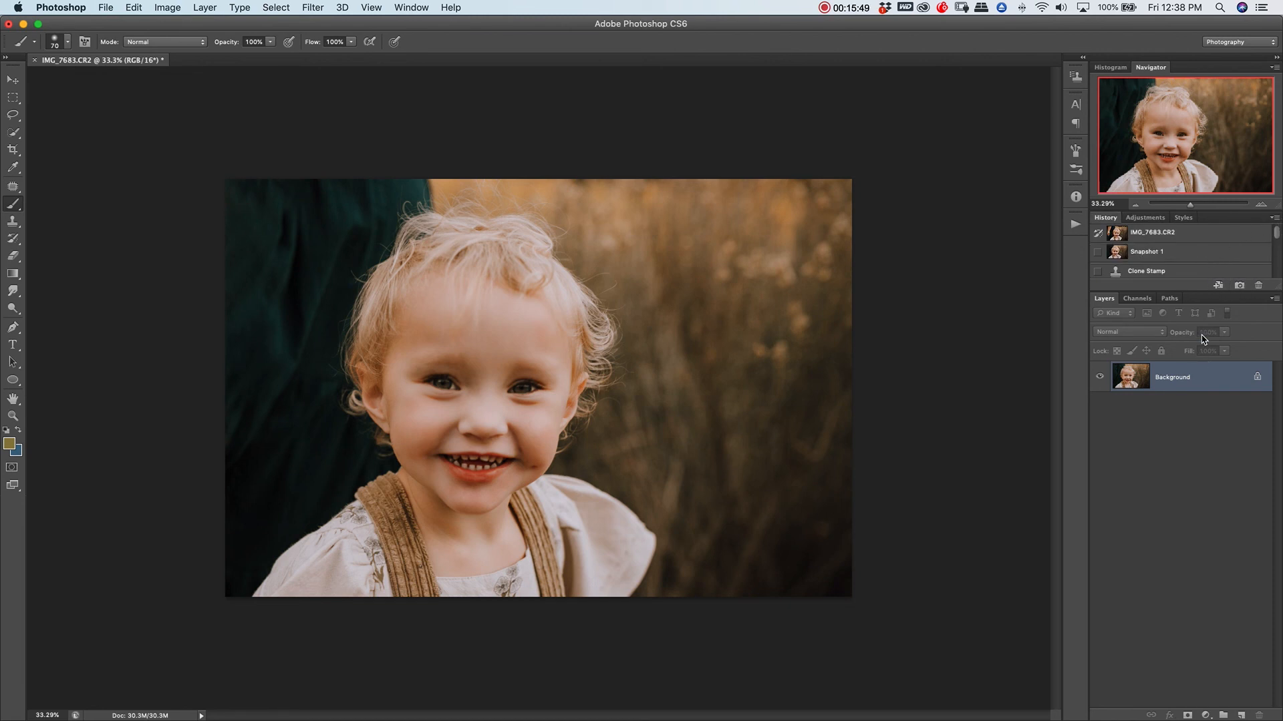
Compare the original IMG_7683.CR2 state with the snapshot of the retouched image, ending on the snapshot.
click(1233, 233)
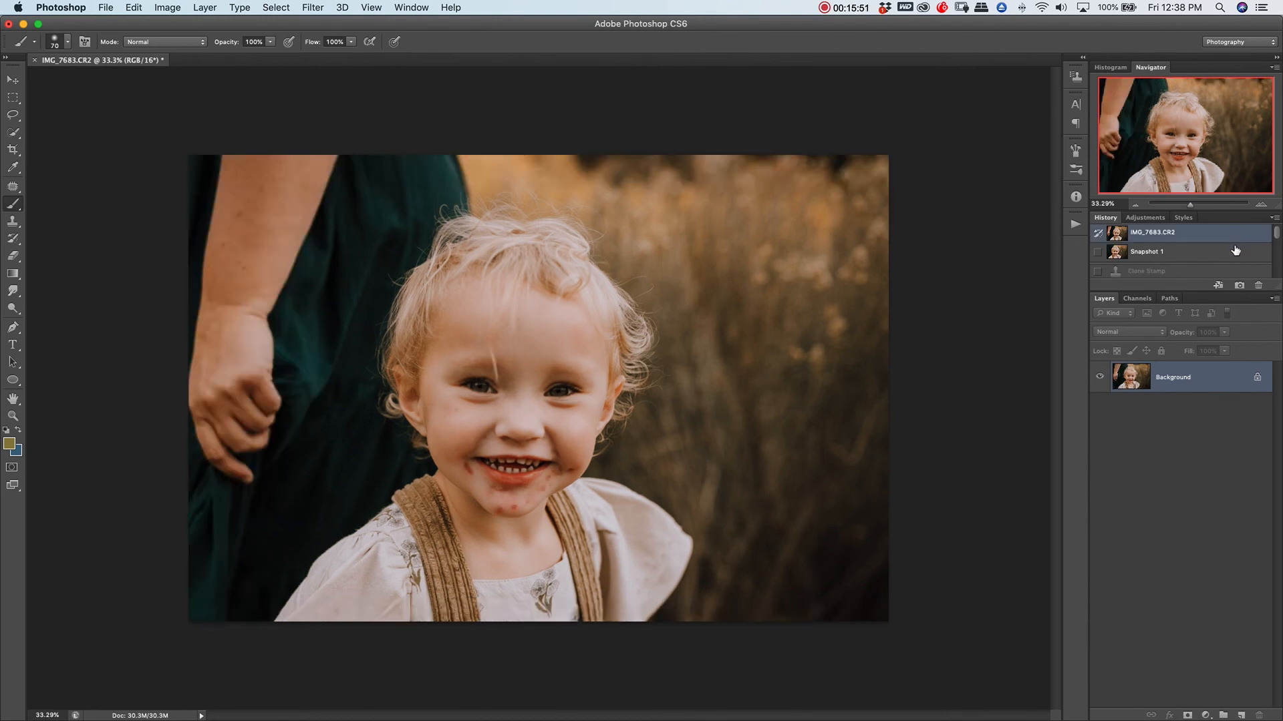
click(1227, 254)
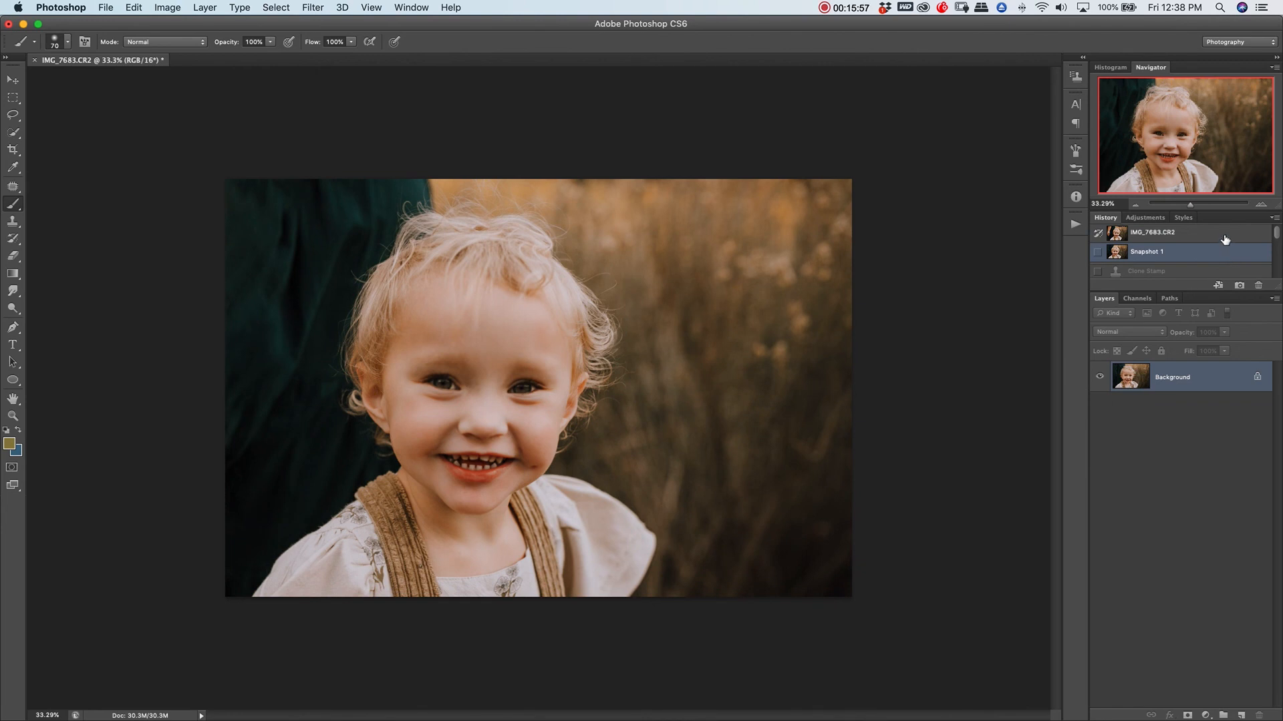
click(1225, 235)
click(1226, 255)
mouse_move(556, 720)
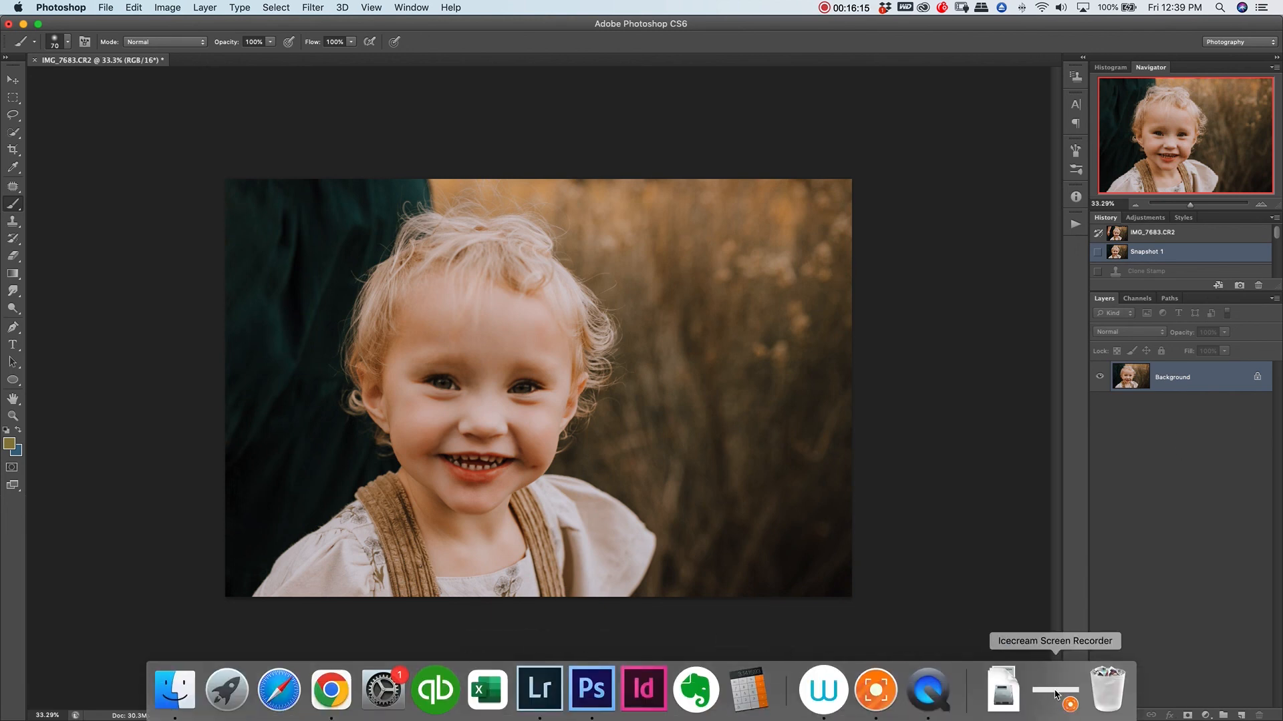